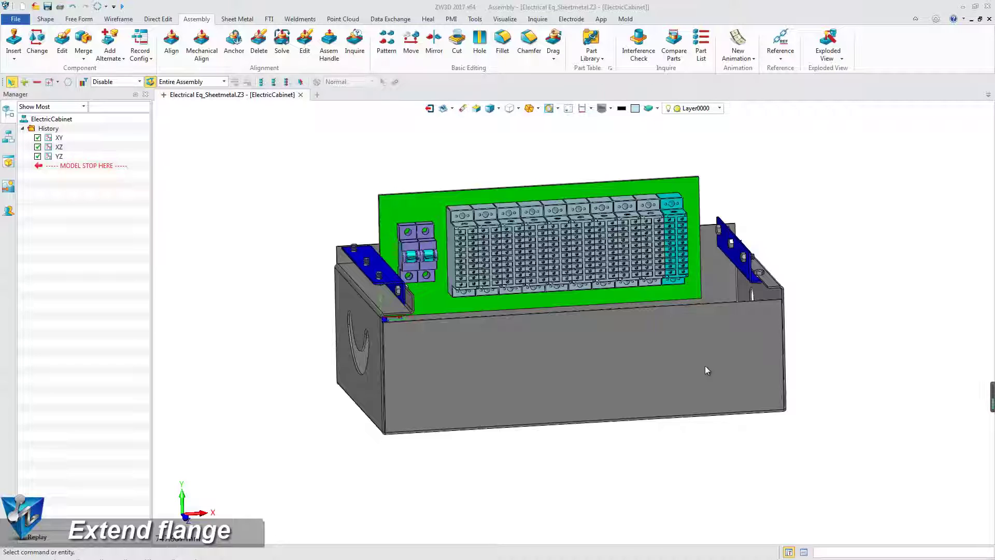
# - Orbit the cabinet assembly and set the pick filter to All
pyautogui.moveTo(706, 366); pyautogui.dragTo(754, 278, button='middle')
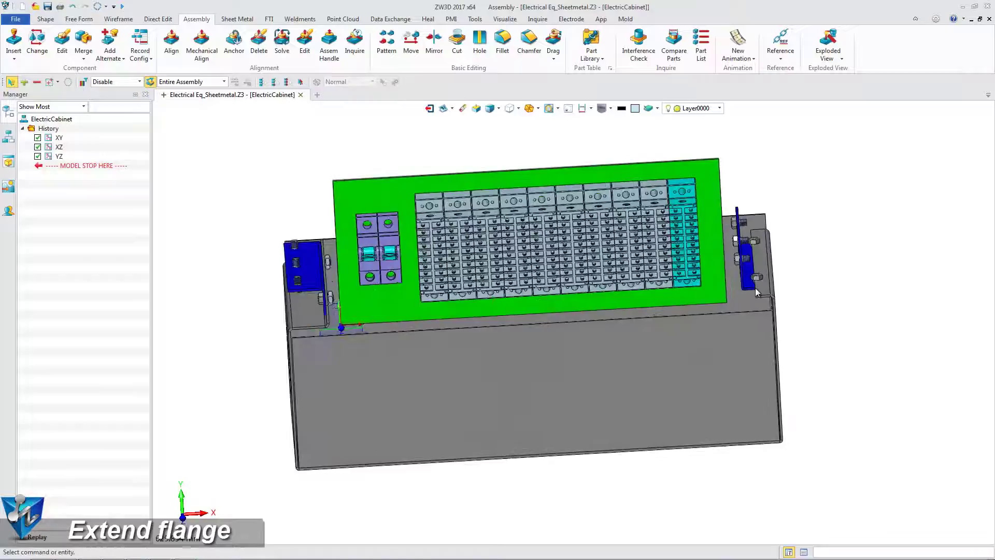
pyautogui.scroll(2, 754, 279)
pyautogui.scroll(2, 754, 279)
pyautogui.scroll(2, 753, 278)
pyautogui.scroll(1, 754, 278)
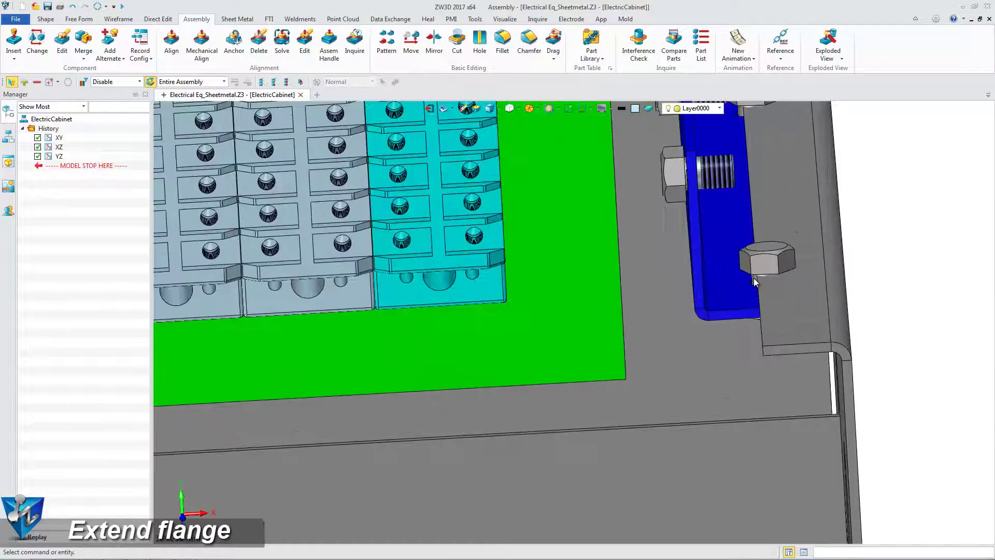
pyautogui.scroll(1, 754, 278)
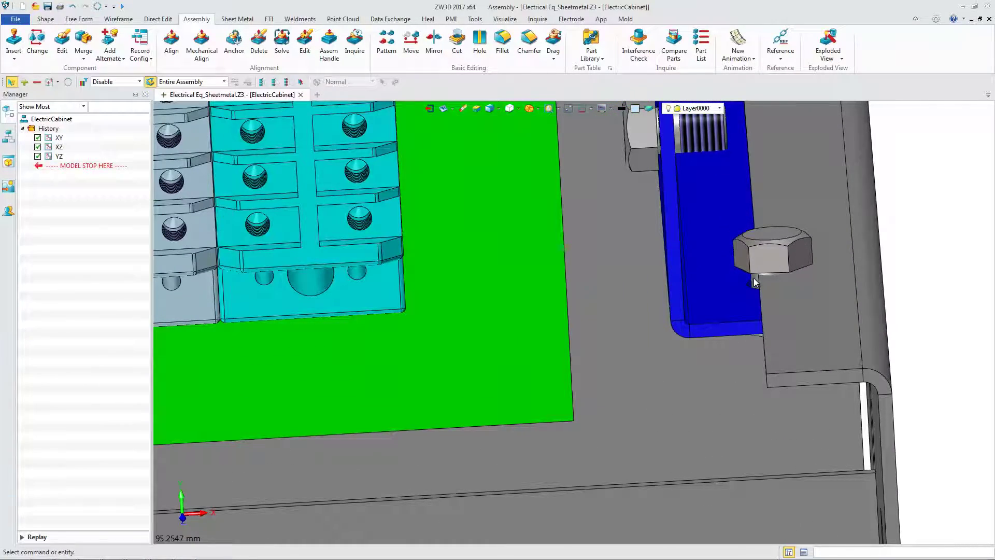
pyautogui.scroll(-2, 756, 277)
pyautogui.scroll(-2, 755, 277)
pyautogui.scroll(-3, 755, 277)
pyautogui.scroll(-1, 755, 276)
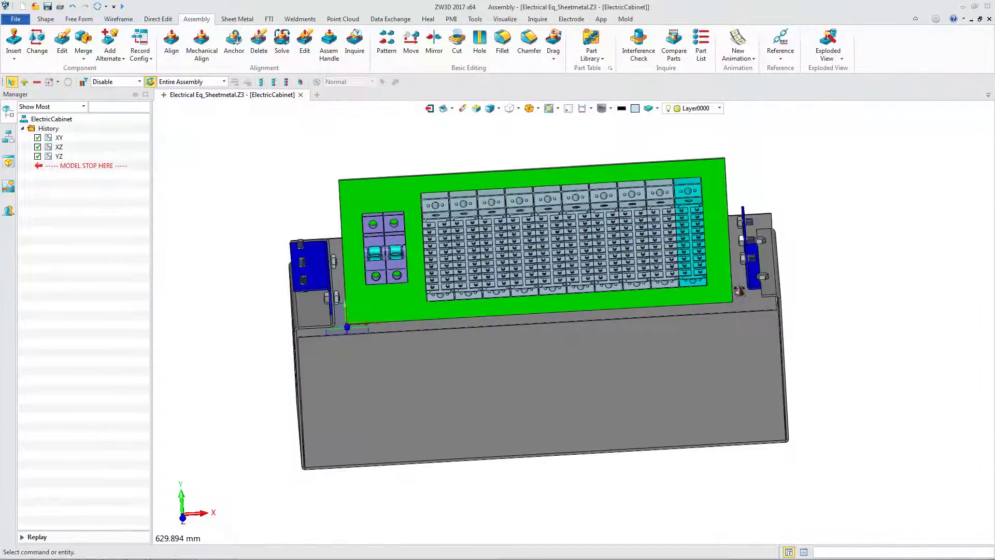
pyautogui.moveTo(739, 289); pyautogui.dragTo(728, 296, button='middle')
pyautogui.scroll(1, 374, 319)
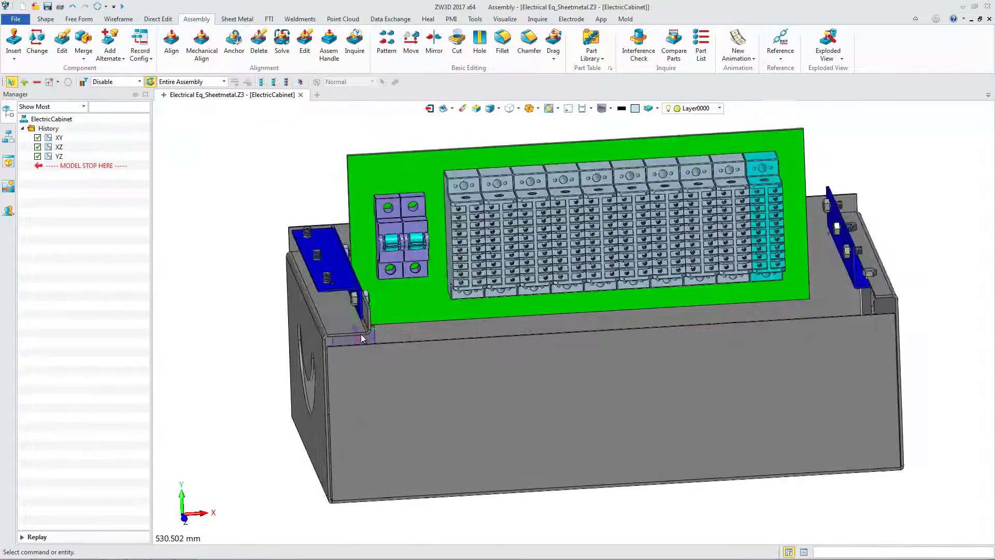
pyautogui.scroll(2, 356, 320)
pyautogui.scroll(2, 366, 314)
pyautogui.scroll(-2, 366, 310)
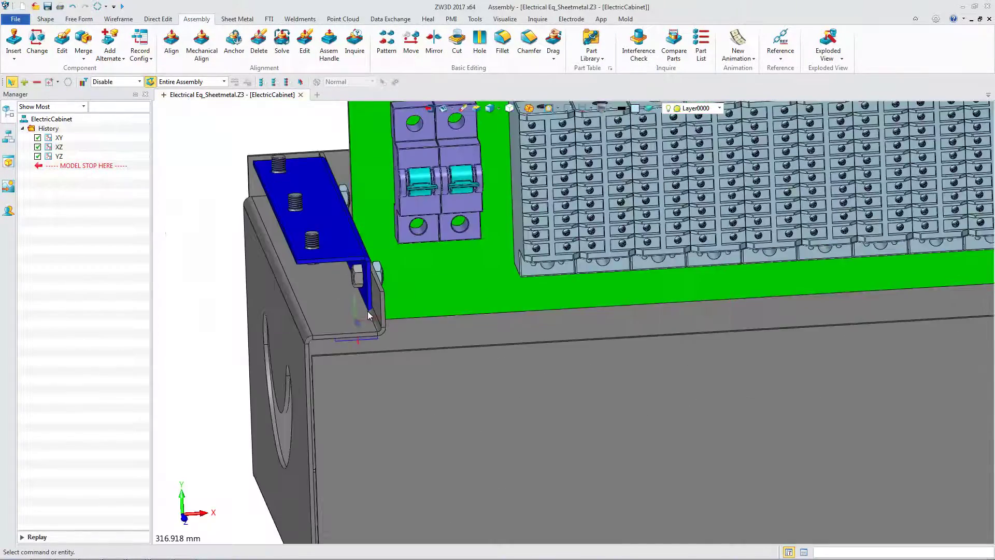
pyautogui.scroll(-2, 368, 311)
pyautogui.scroll(-1, 369, 311)
pyautogui.scroll(-1, 368, 300)
pyautogui.moveTo(365, 299); pyautogui.dragTo(366, 308, button='middle')
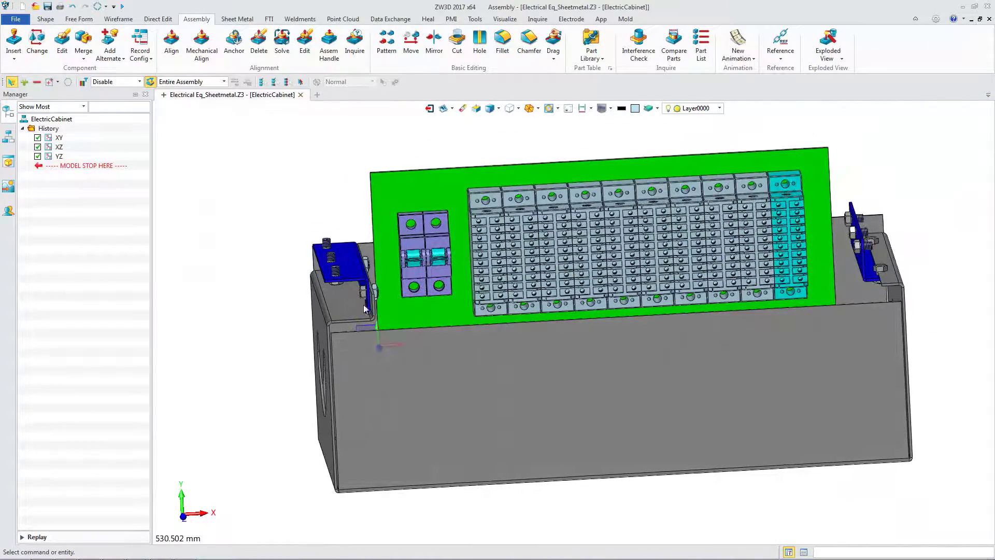
pyautogui.rightClick(224, 226)
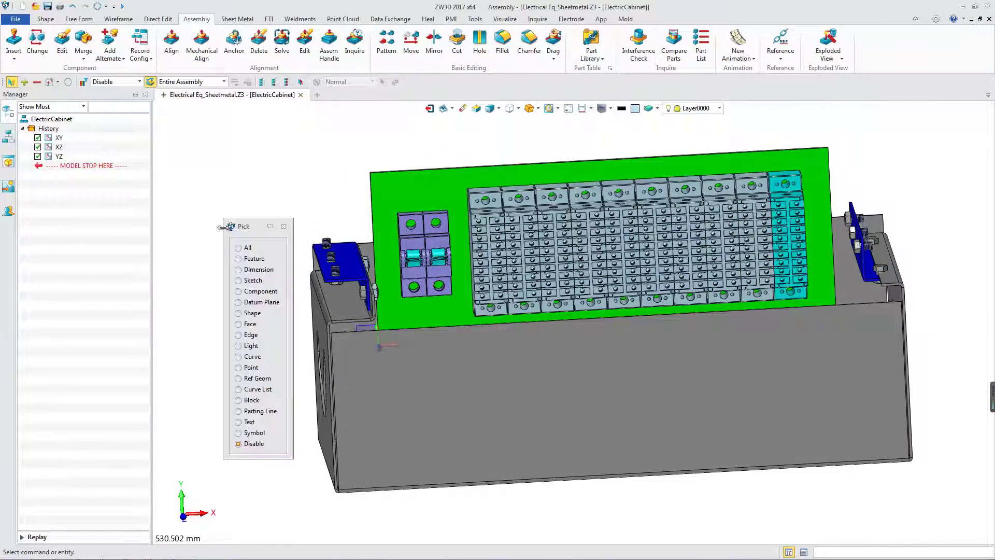
pyautogui.click(239, 249)
# - Edit the ElectricCase part and bring up the Sheet Metal tools
pyautogui.rightClick(376, 352)
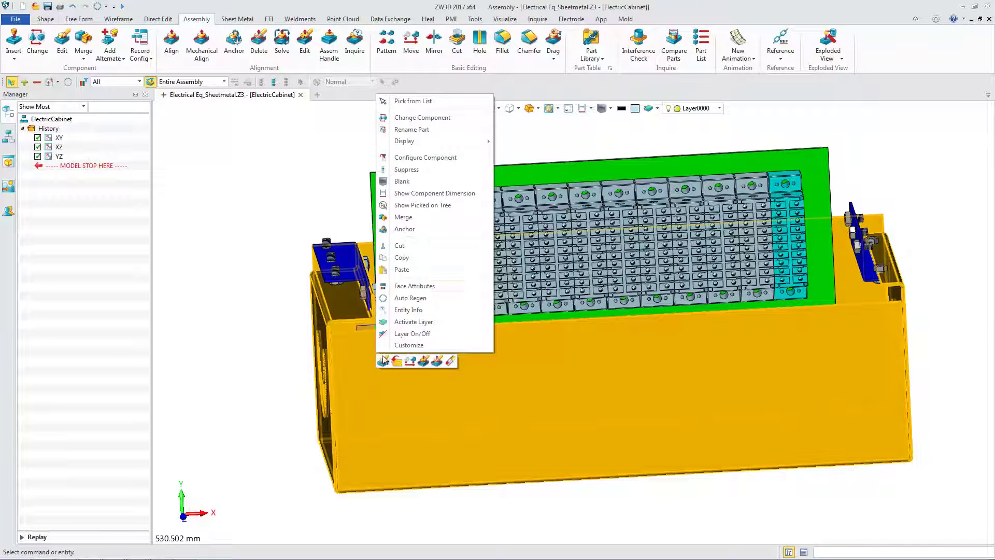
pyautogui.click(382, 361)
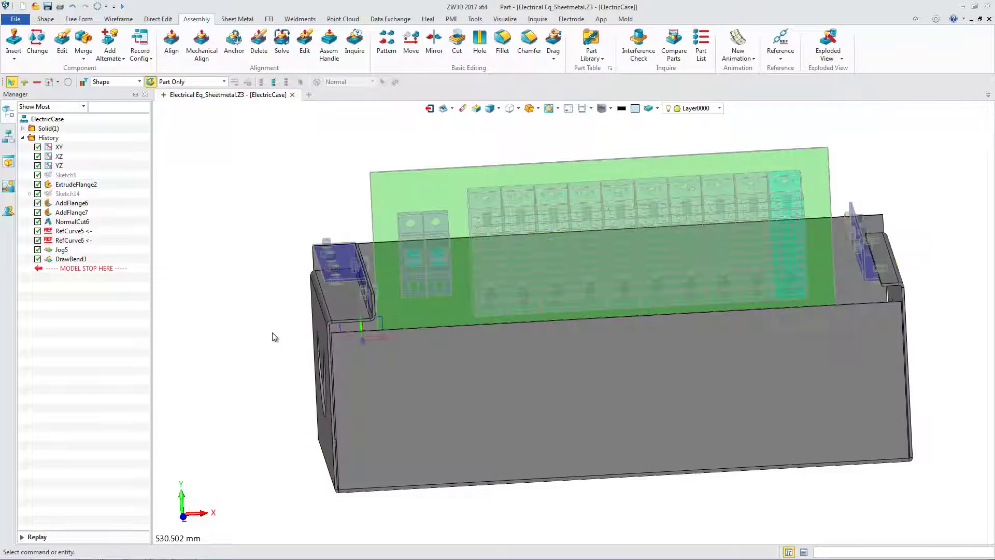
pyautogui.click(238, 18)
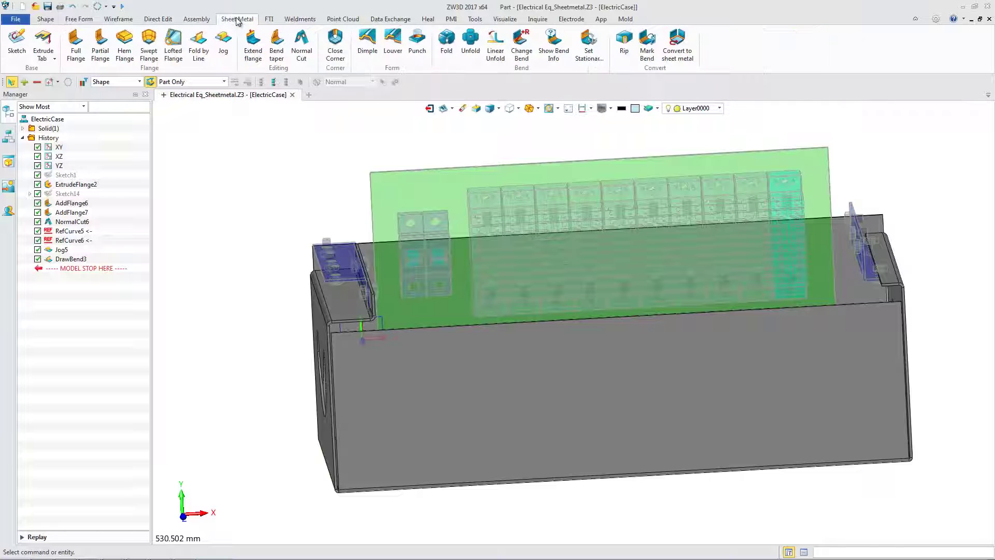
# - Extend the case's top-right flange edge by 11 mm as FlangeExtend4
pyautogui.click(252, 43)
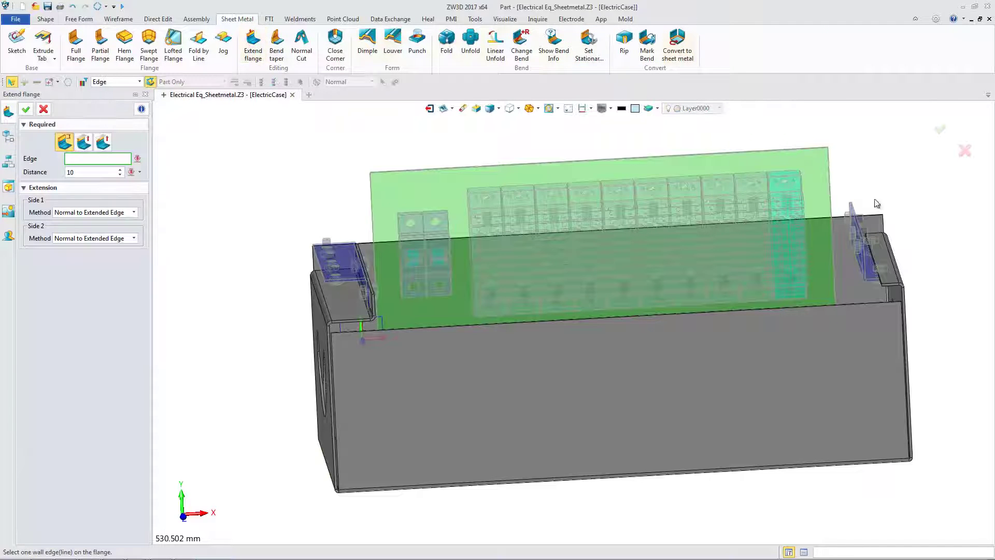
pyautogui.scroll(2, 945, 339)
pyautogui.scroll(2, 864, 373)
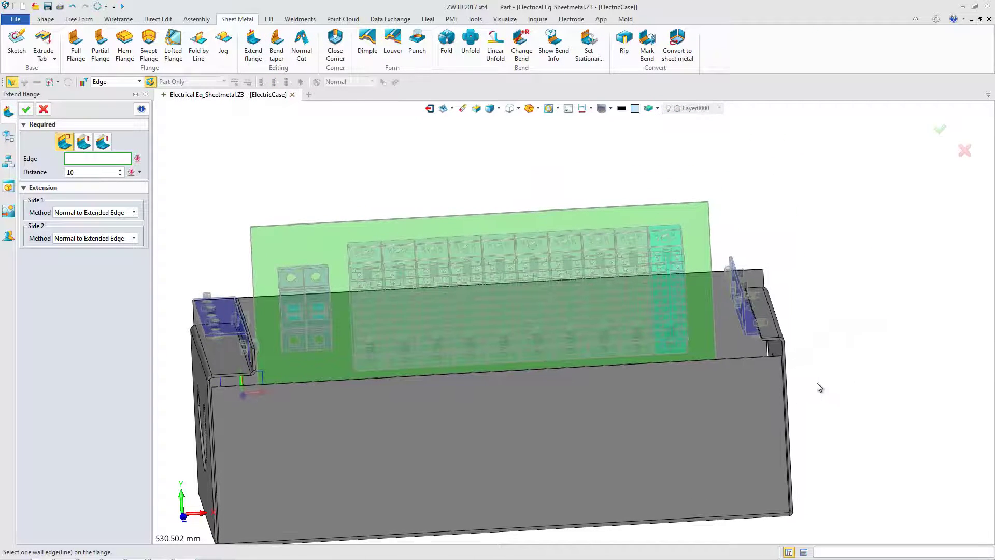
pyautogui.scroll(1, 831, 354)
pyautogui.scroll(1, 820, 345)
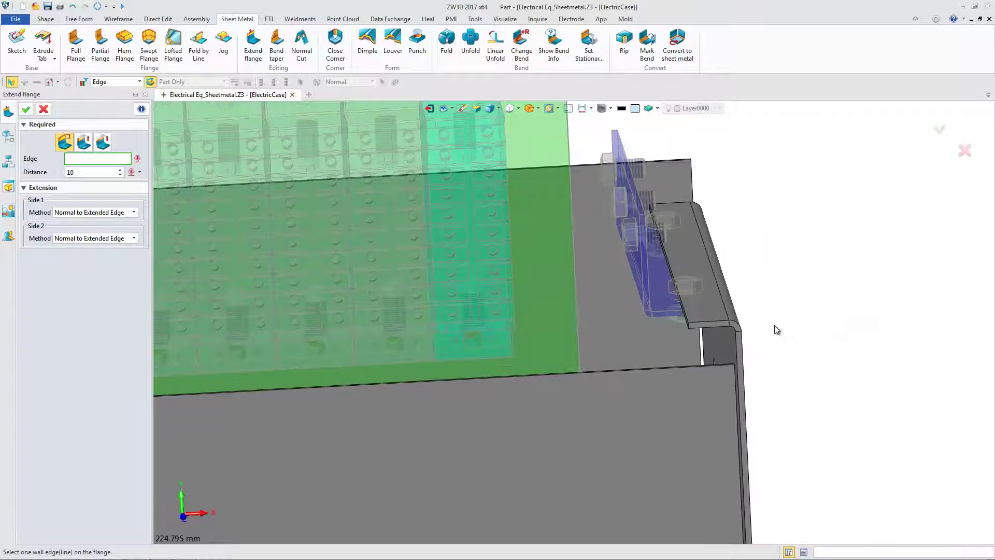
pyautogui.scroll(1, 775, 329)
pyautogui.moveTo(774, 329); pyautogui.dragTo(800, 373, button='middle')
pyautogui.click(676, 359)
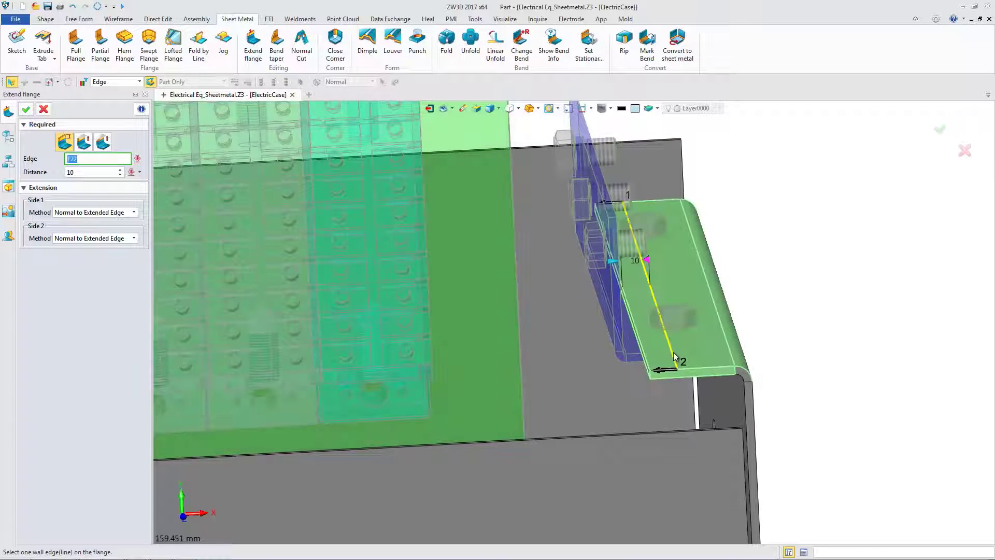
pyautogui.middleClick(674, 359)
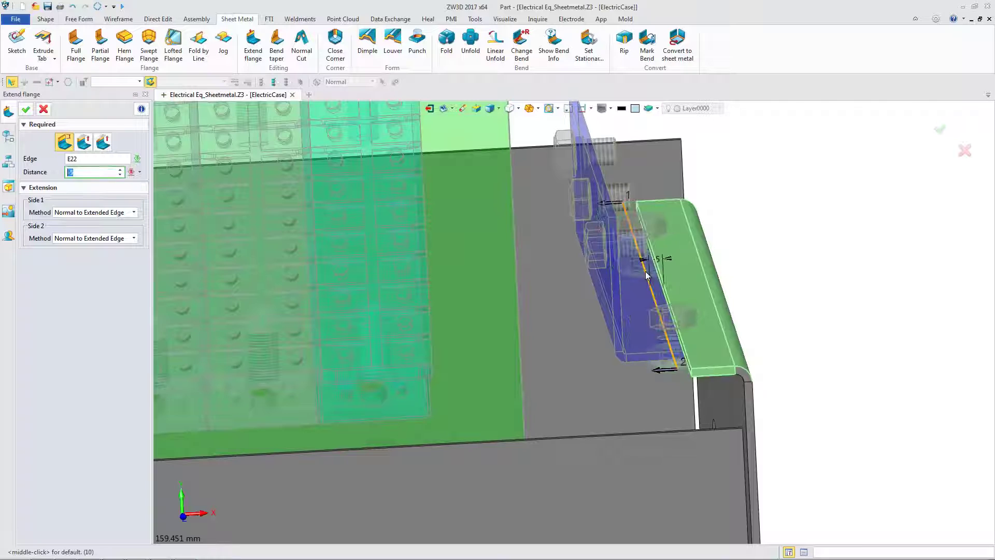
pyautogui.click(637, 266)
pyautogui.doubleClick(634, 265)
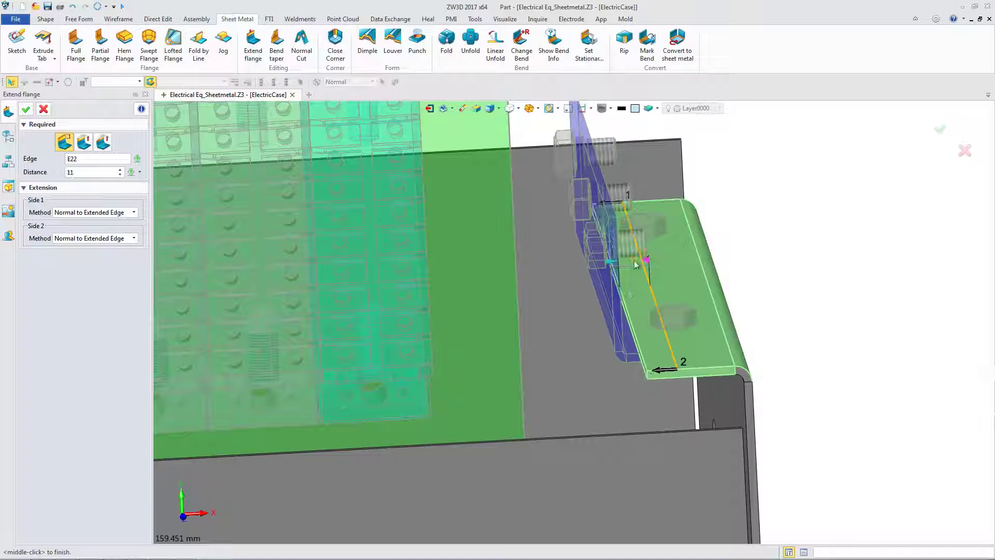
pyautogui.scroll(-2, 792, 336)
pyautogui.scroll(-1, 907, 195)
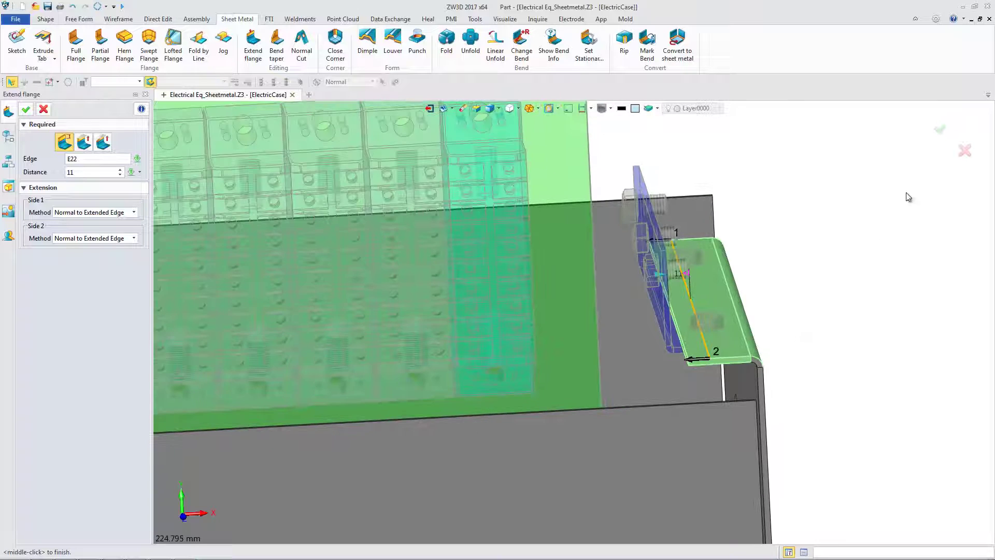
pyautogui.moveTo(907, 195); pyautogui.dragTo(941, 135, button='middle')
pyautogui.middleClick(942, 135)
pyautogui.scroll(-2, 871, 307)
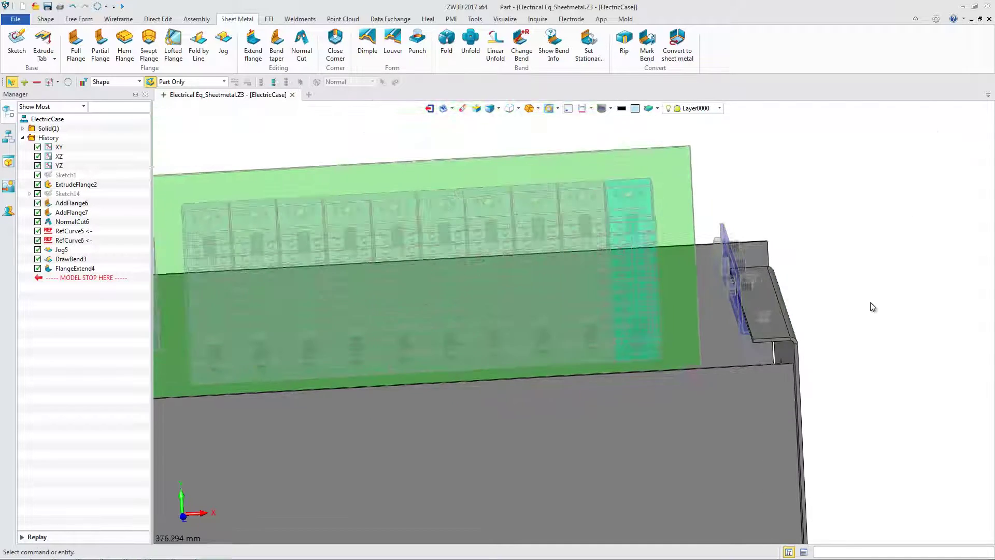
pyautogui.scroll(-3, 928, 301)
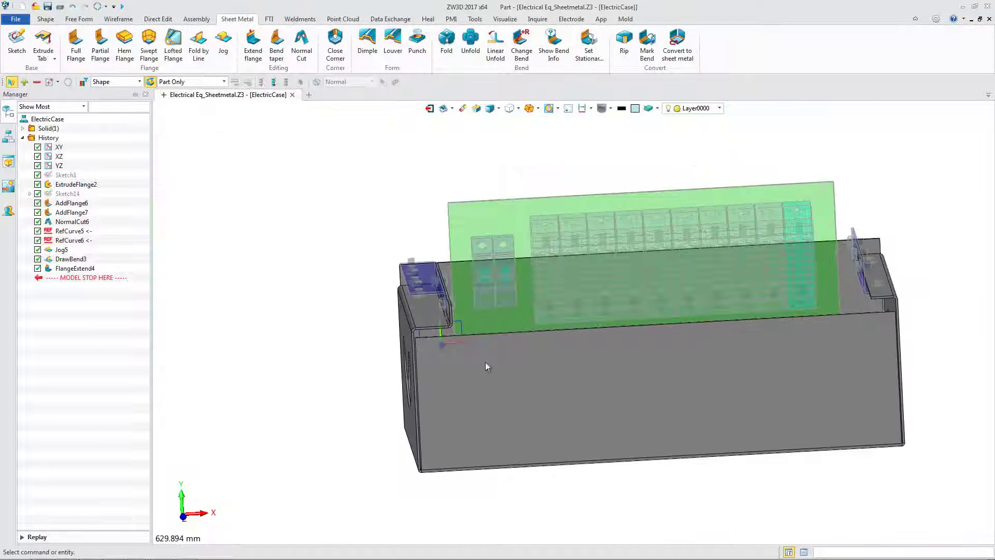
pyautogui.scroll(1, 485, 363)
pyautogui.scroll(3, 436, 328)
pyautogui.scroll(3, 445, 315)
pyautogui.scroll(2, 448, 308)
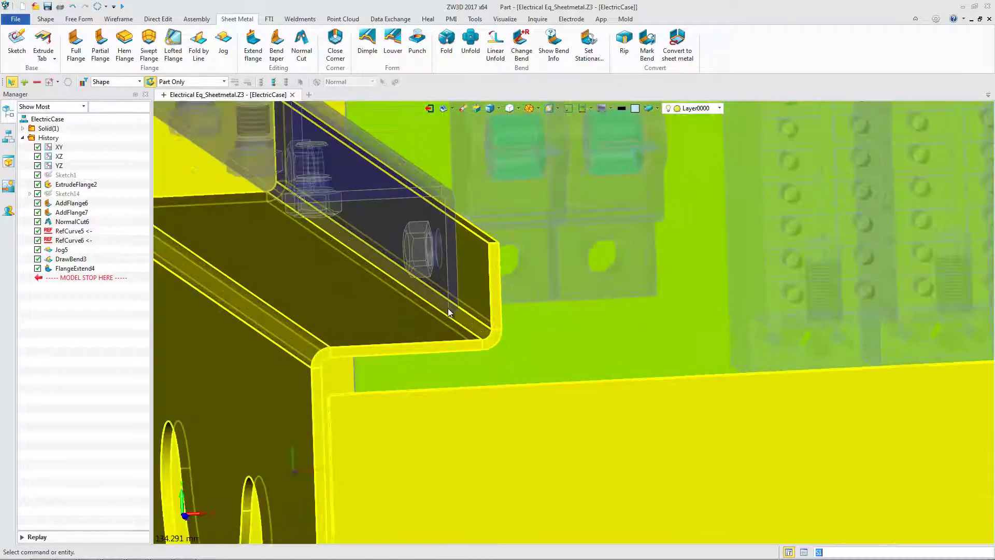
pyautogui.scroll(-1, 448, 309)
pyautogui.scroll(-3, 448, 308)
pyautogui.scroll(-2, 448, 309)
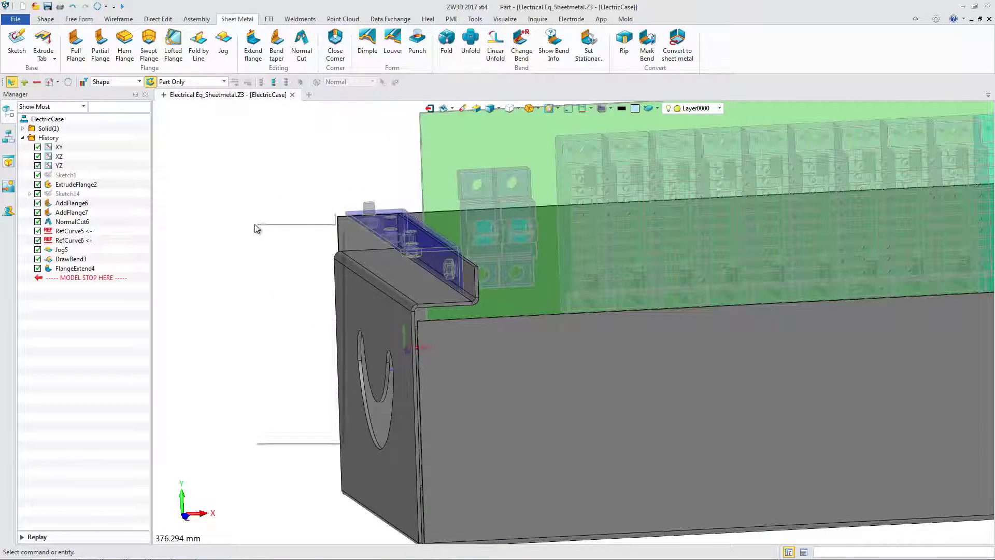
# - Return to the ElectricCabinet assembly and edit the blue Connecting sheet bracket
pyautogui.rightClick(255, 227)
pyautogui.click(327, 219)
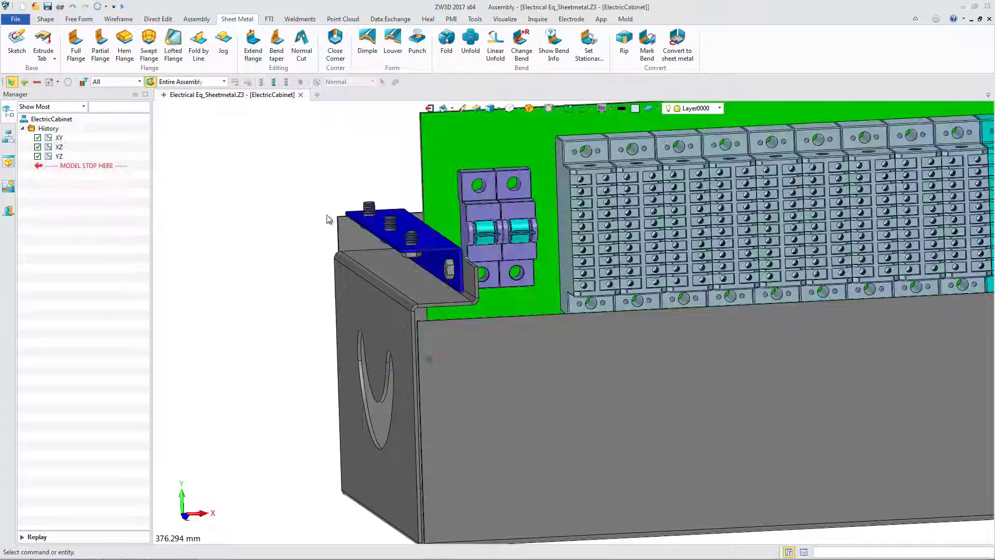
pyautogui.doubleClick(392, 243)
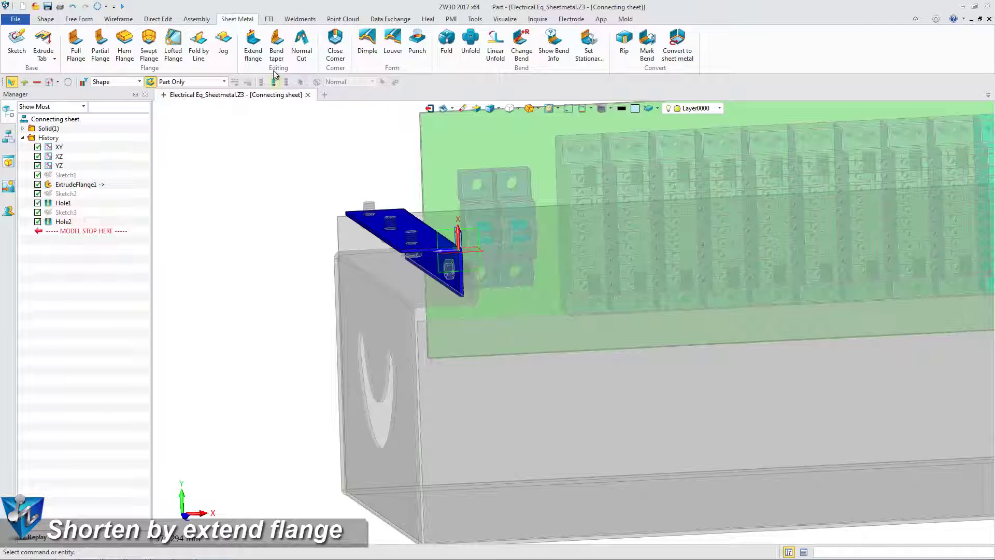
# - Extend clip flange edge E13 by -5 to shorten it as FlangeExtend3
pyautogui.click(252, 48)
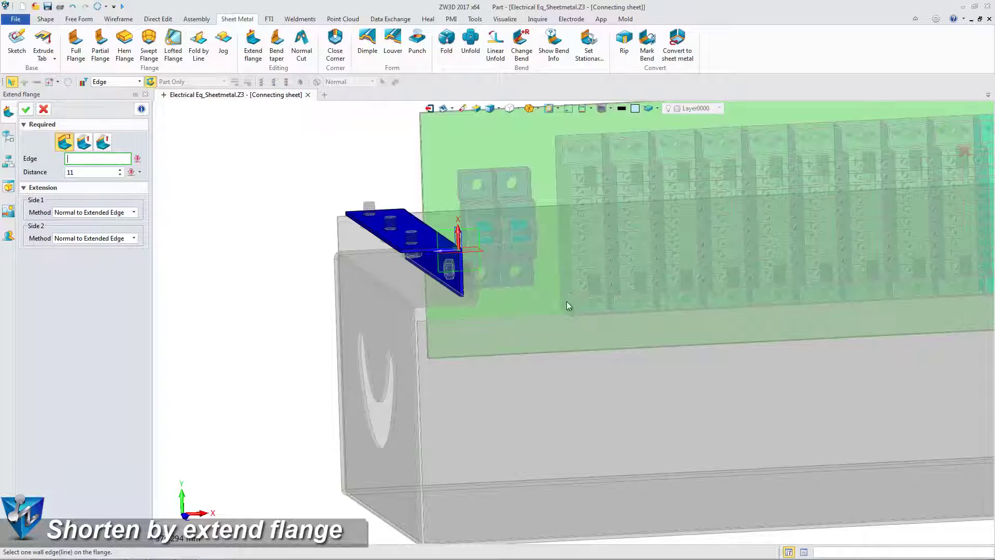
pyautogui.scroll(-2, 568, 305)
pyautogui.moveTo(533, 329); pyautogui.dragTo(518, 329, button='middle')
pyautogui.scroll(3, 421, 296)
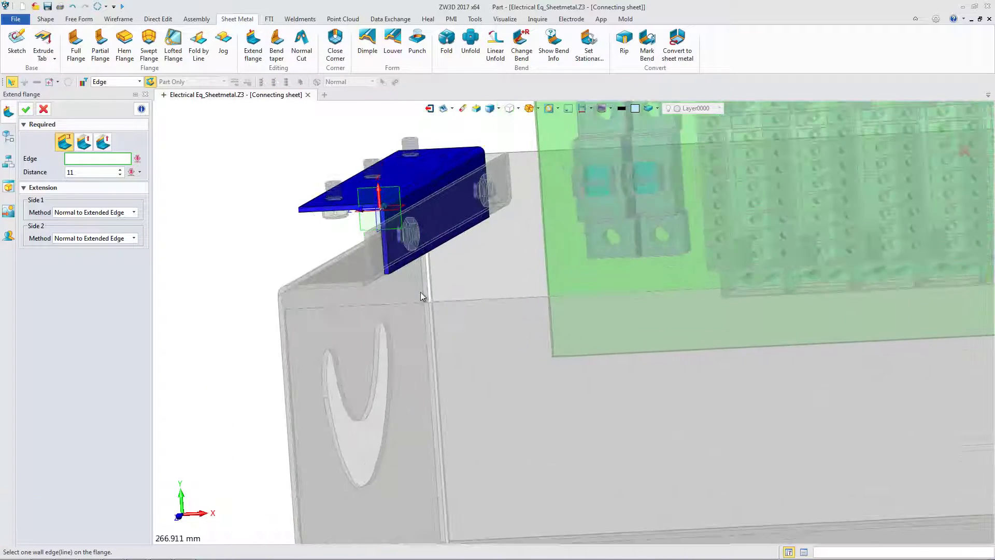
pyautogui.scroll(2, 401, 271)
pyautogui.scroll(2, 399, 270)
pyautogui.click(400, 272)
pyautogui.write('-6')
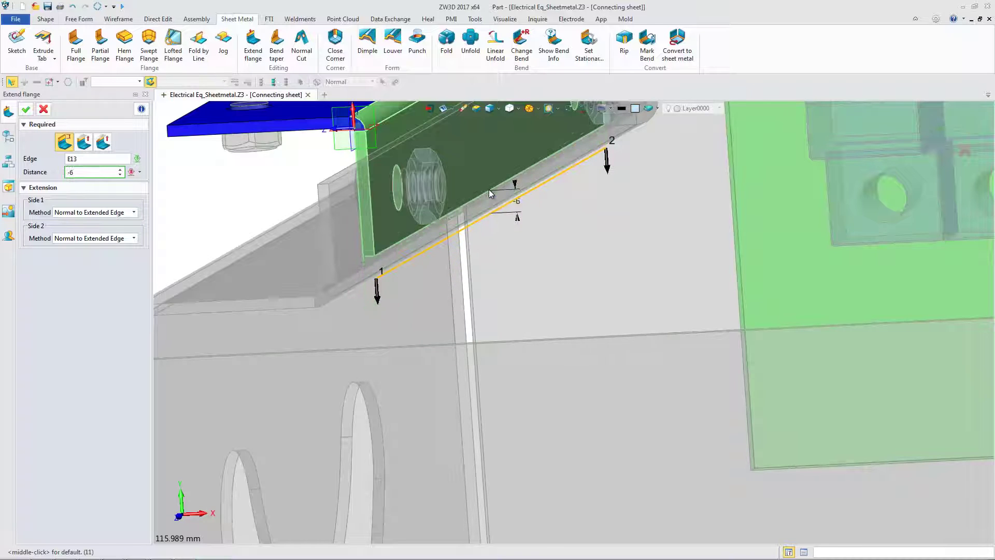
pyautogui.click(516, 200)
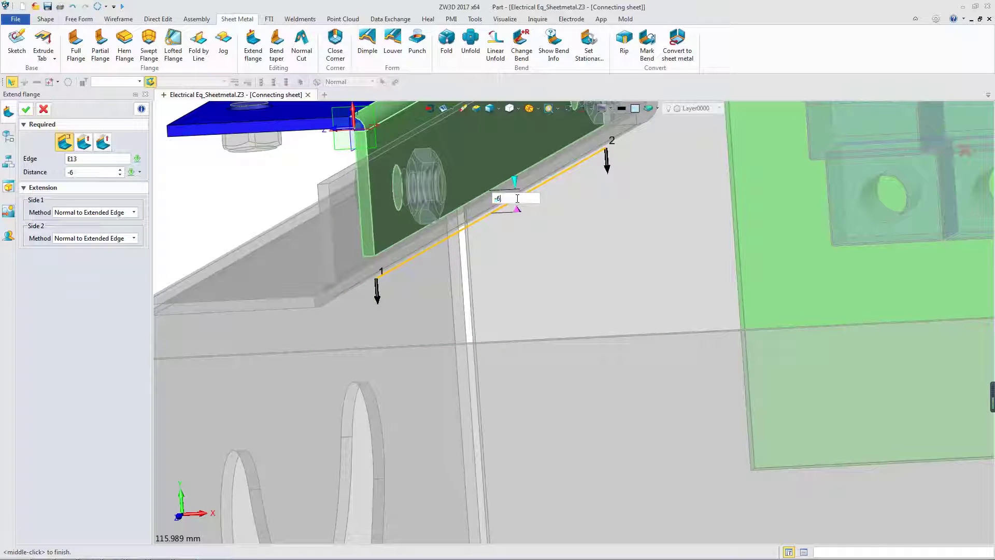
pyautogui.press('Return')
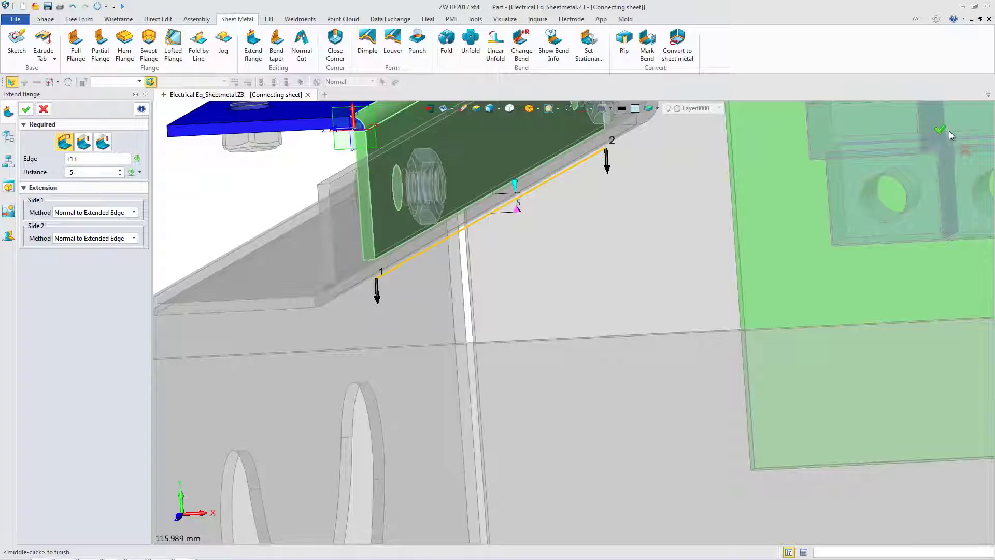
pyautogui.click(941, 129)
pyautogui.scroll(-3, 607, 337)
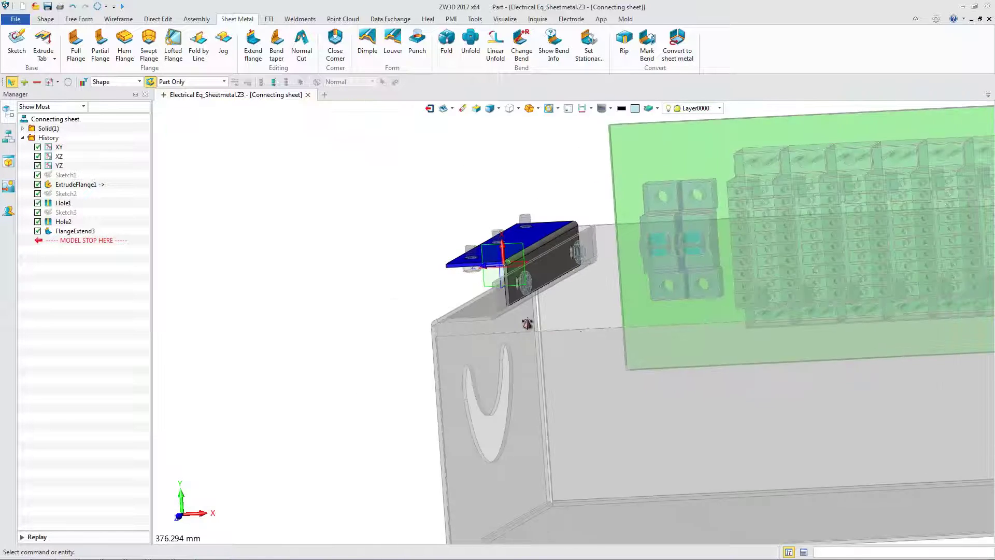
pyautogui.scroll(-2, 528, 323)
pyautogui.scroll(-1, 520, 334)
pyautogui.scroll(-2, 458, 333)
pyautogui.scroll(-1, 457, 346)
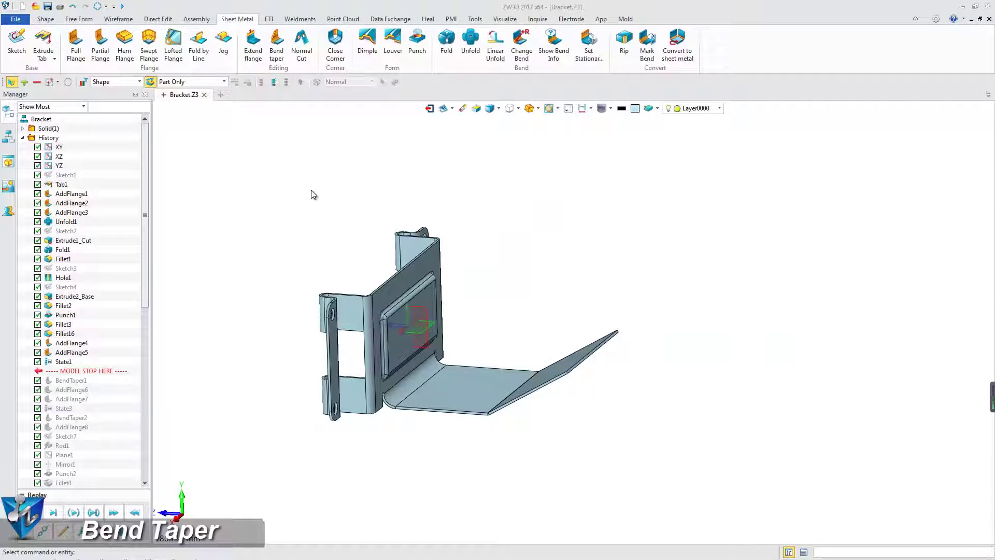
# - Start a bend taper on bend F210 between the bracket's bottom flanges
pyautogui.click(279, 51)
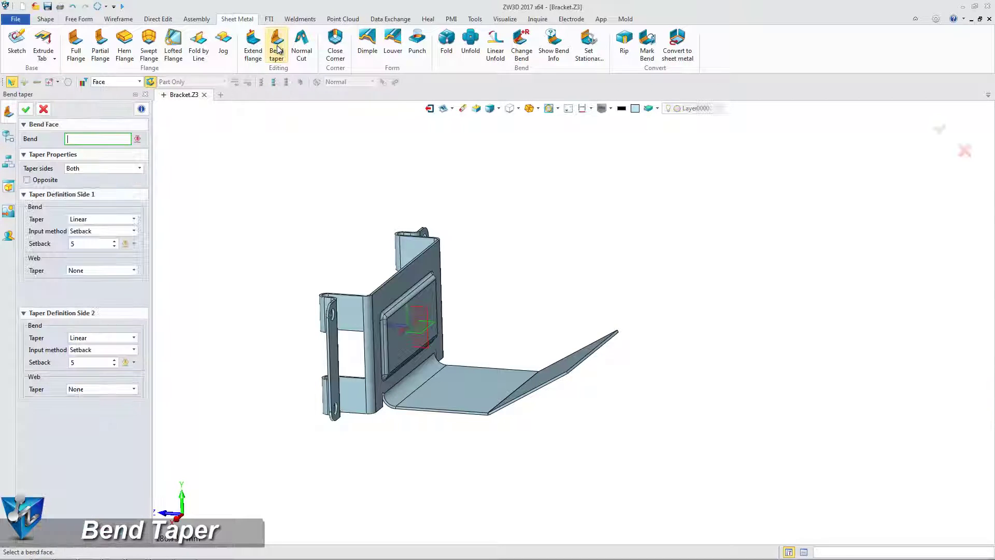
pyautogui.moveTo(484, 449); pyautogui.dragTo(476, 424, button='middle')
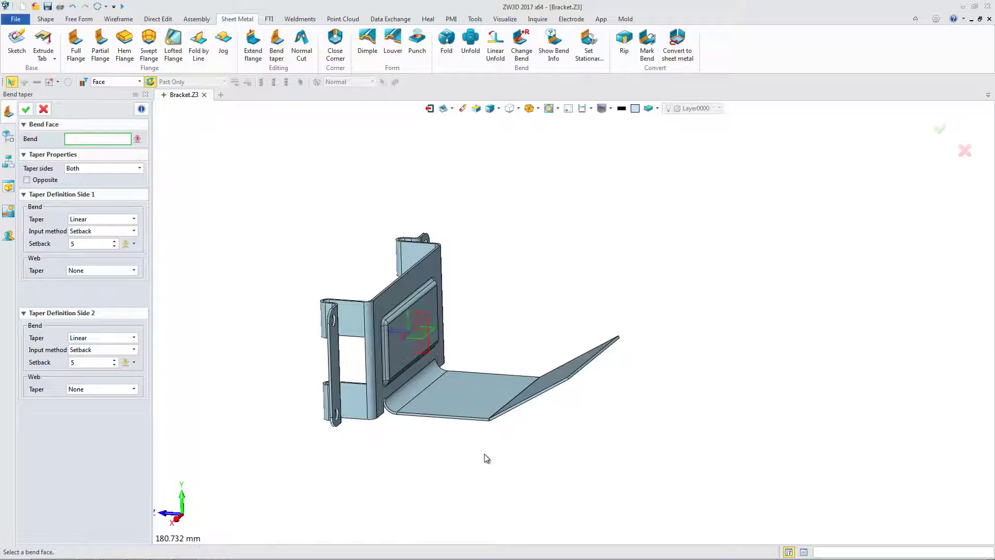
pyautogui.scroll(2, 476, 424)
pyautogui.scroll(2, 496, 366)
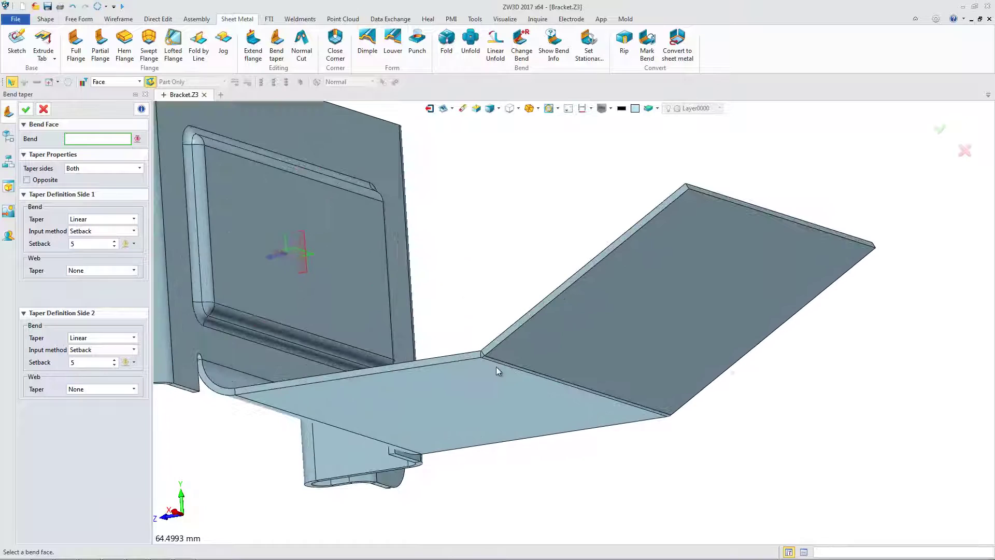
pyautogui.scroll(2, 496, 366)
pyautogui.scroll(1, 492, 359)
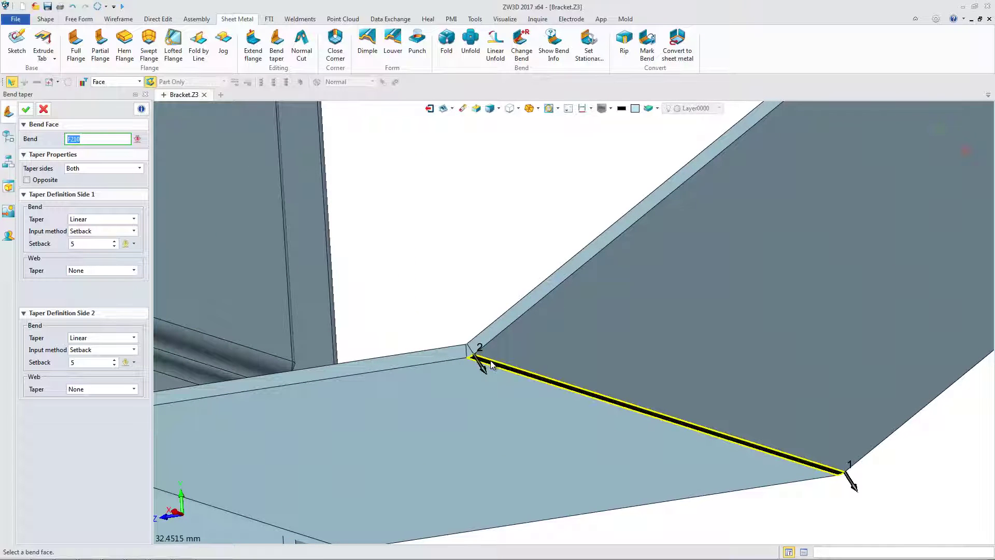
pyautogui.click(493, 364)
pyautogui.scroll(-2, 491, 366)
pyautogui.scroll(-3, 492, 366)
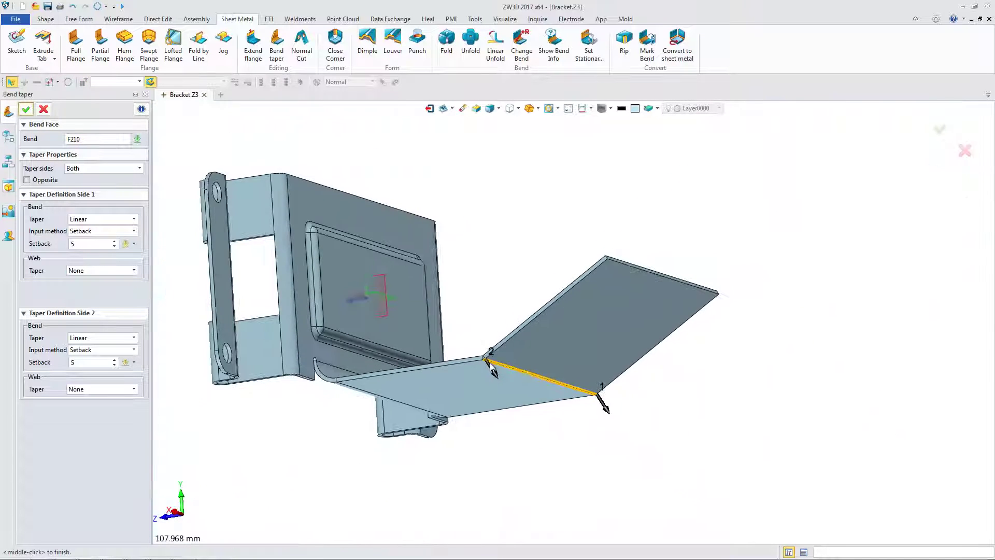
pyautogui.moveTo(492, 366)
pyautogui.mouseDown(button='middle')
pyautogui.moveTo(491, 407)
pyautogui.moveTo(502, 390)
pyautogui.mouseUp(button='middle')
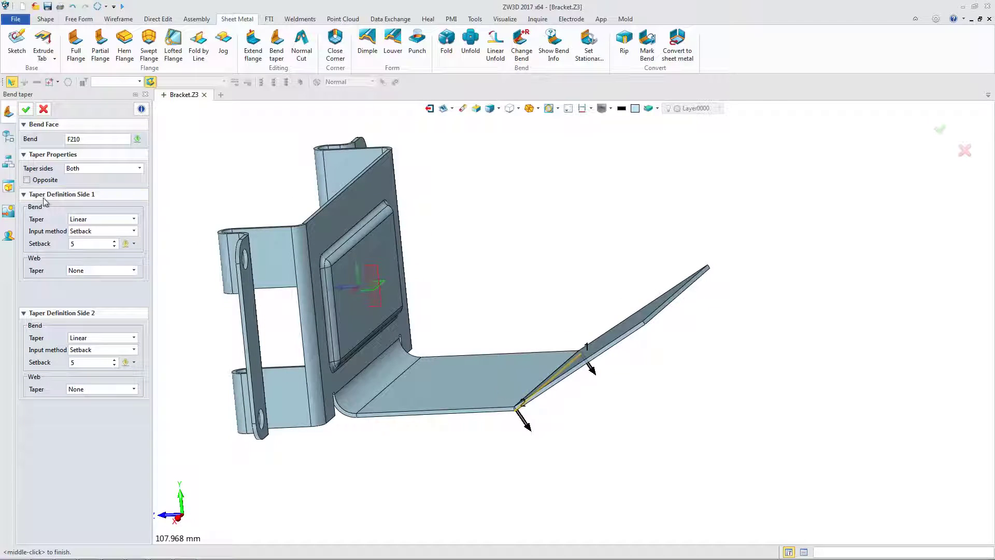
# - Set the taper to Opposite, Symmetry sides, setback 0, and 15° Face web taper
pyautogui.click(27, 180)
pyautogui.click(102, 169)
pyautogui.click(94, 200)
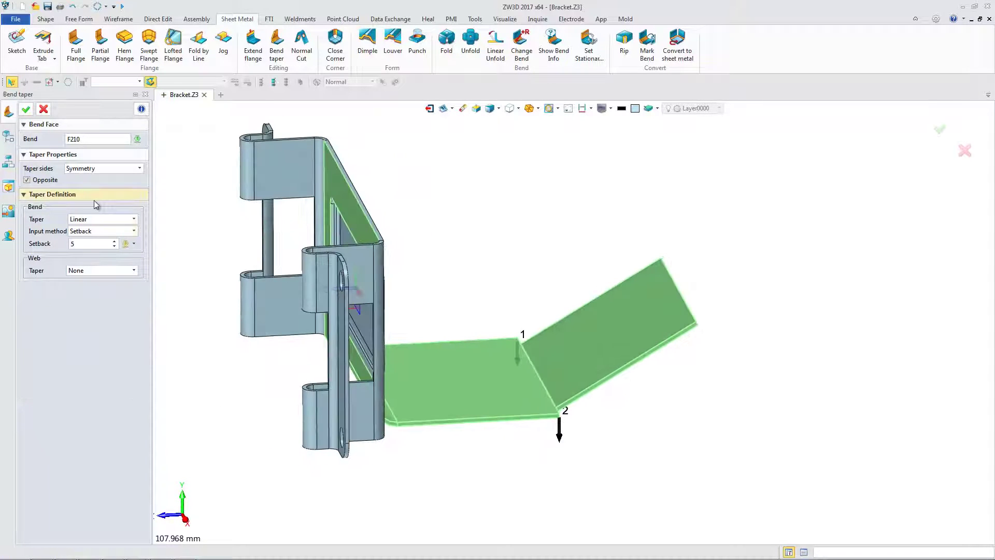
pyautogui.click(72, 244)
pyautogui.write('0')
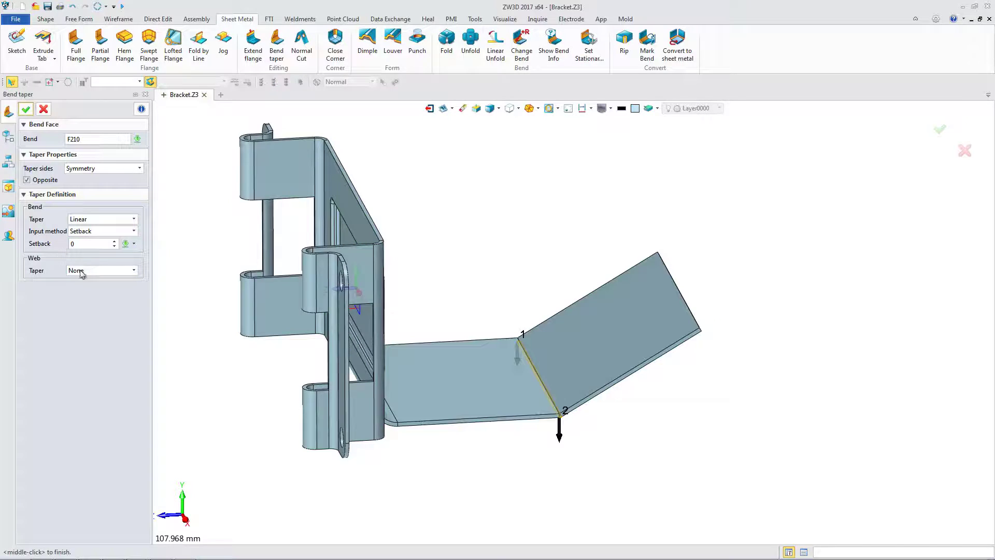
pyautogui.click(82, 271)
pyautogui.click(81, 286)
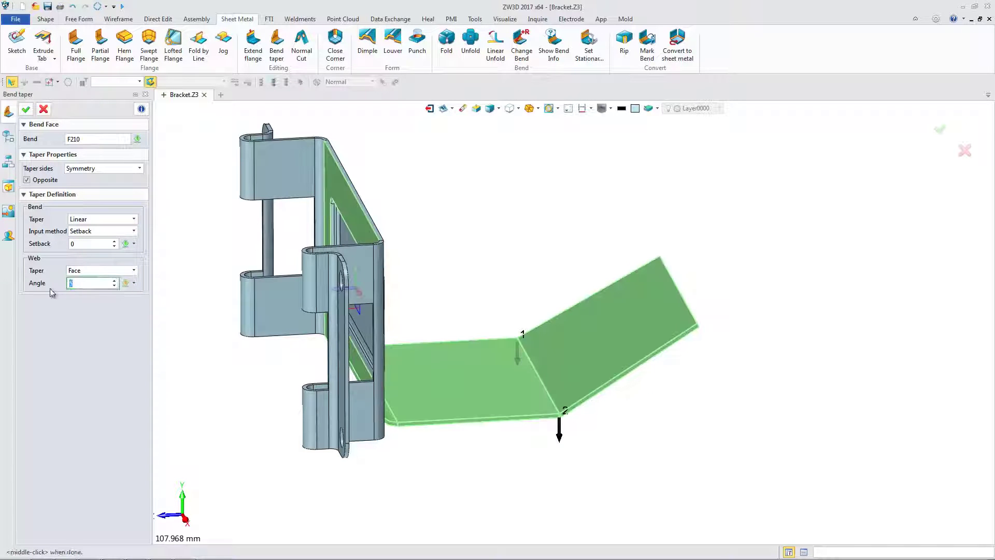
pyautogui.write('15')
pyautogui.press('Return')
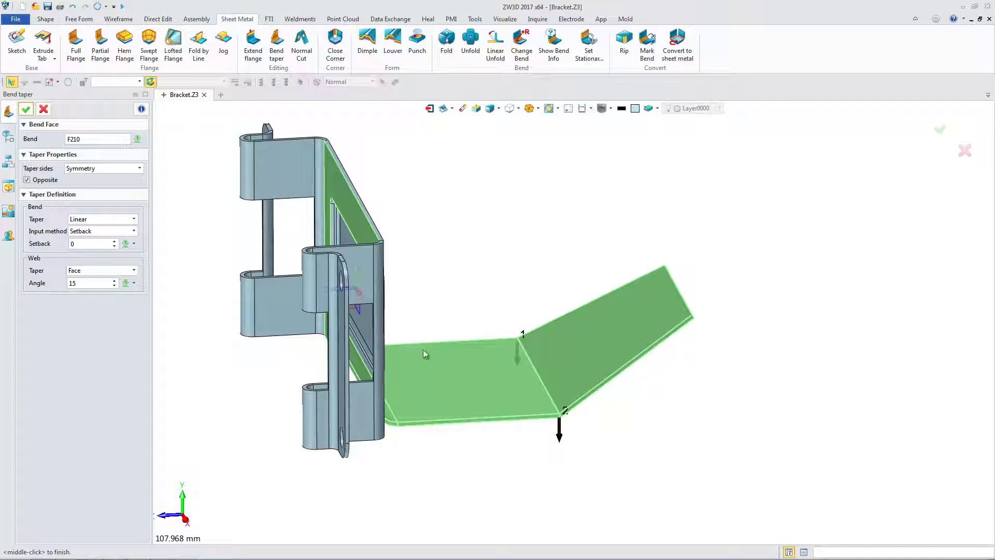
pyautogui.moveTo(425, 355); pyautogui.dragTo(532, 416, button='middle')
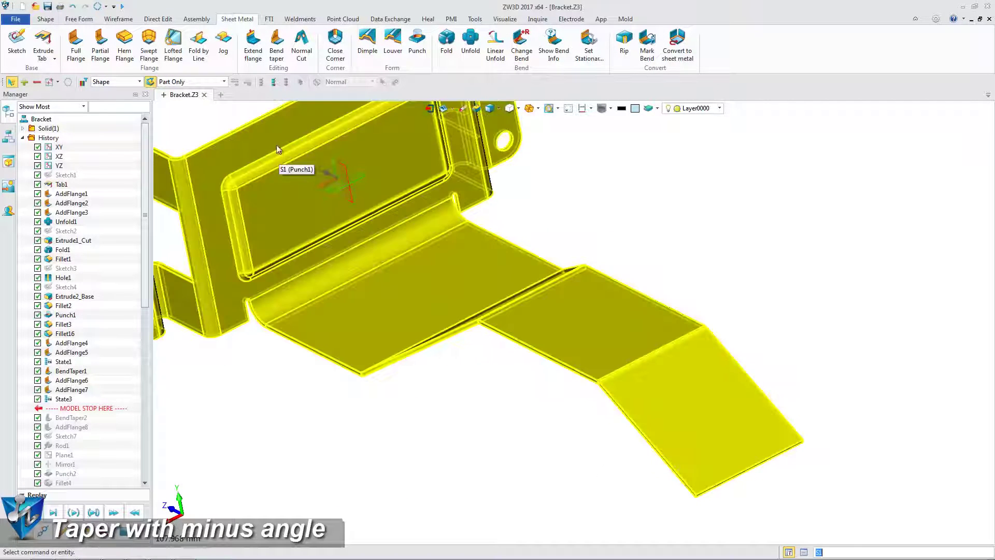
# - Taper end-flange bend F231 with a -15° web angle as BendTaper4
pyautogui.click(274, 50)
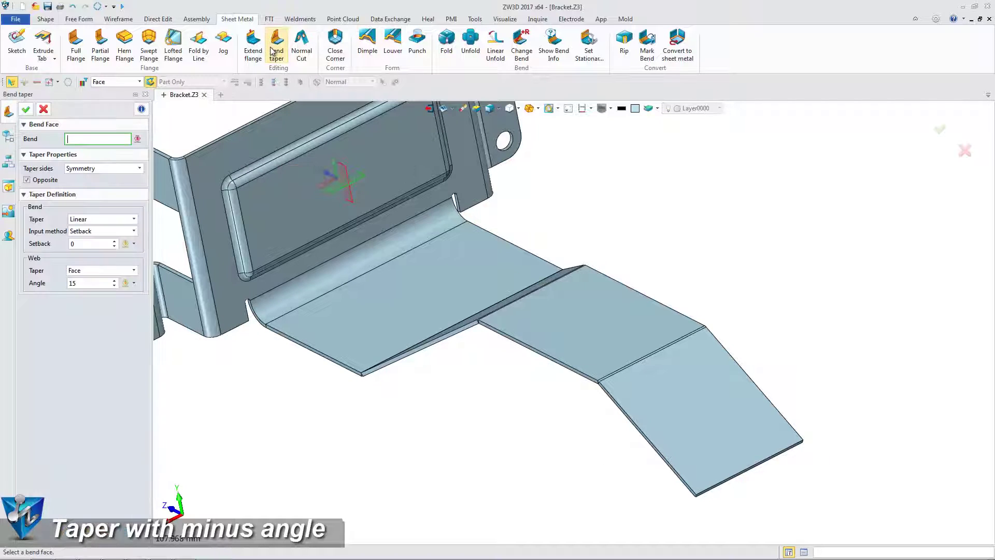
pyautogui.click(618, 371)
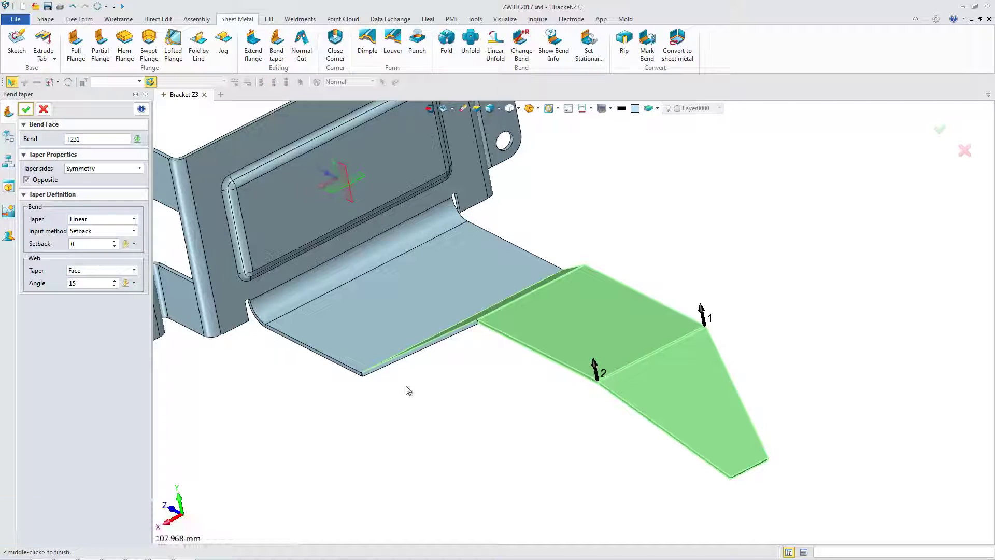
pyautogui.click(87, 283)
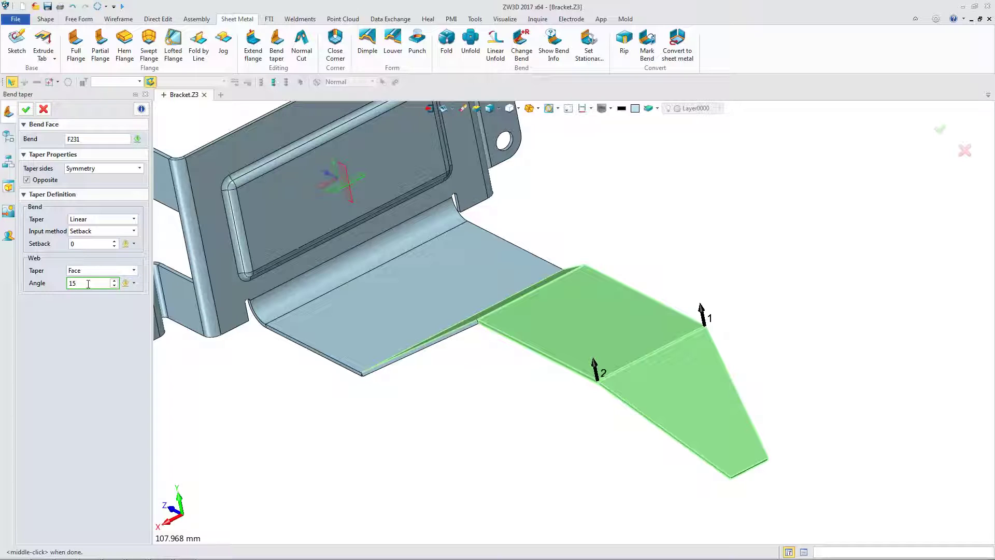
pyautogui.write('-')
pyautogui.press('Return')
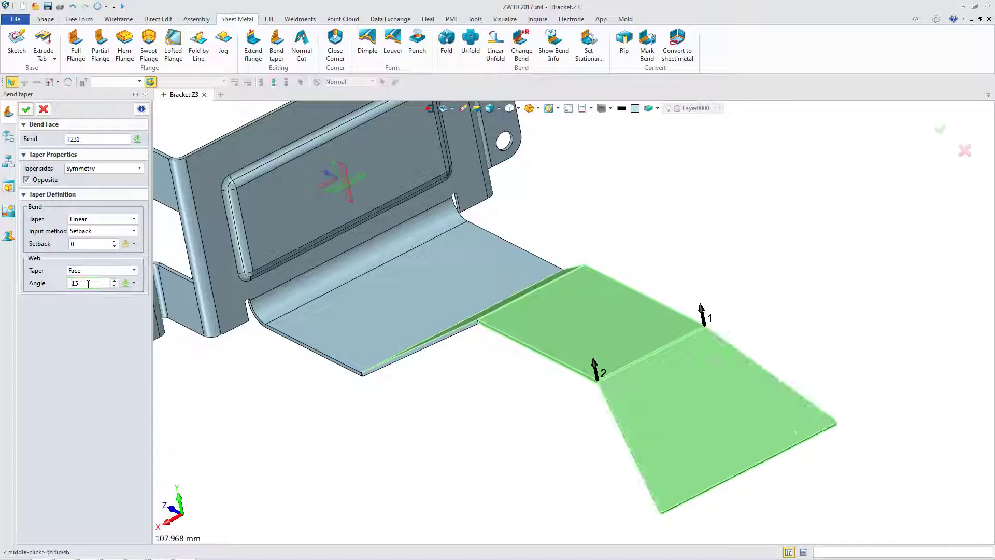
pyautogui.scroll(-3, 456, 455)
pyautogui.keyDown('shift'); pyautogui.moveTo(455, 454); pyautogui.dragTo(480, 433, button='middle'); pyautogui.keyUp('shift')
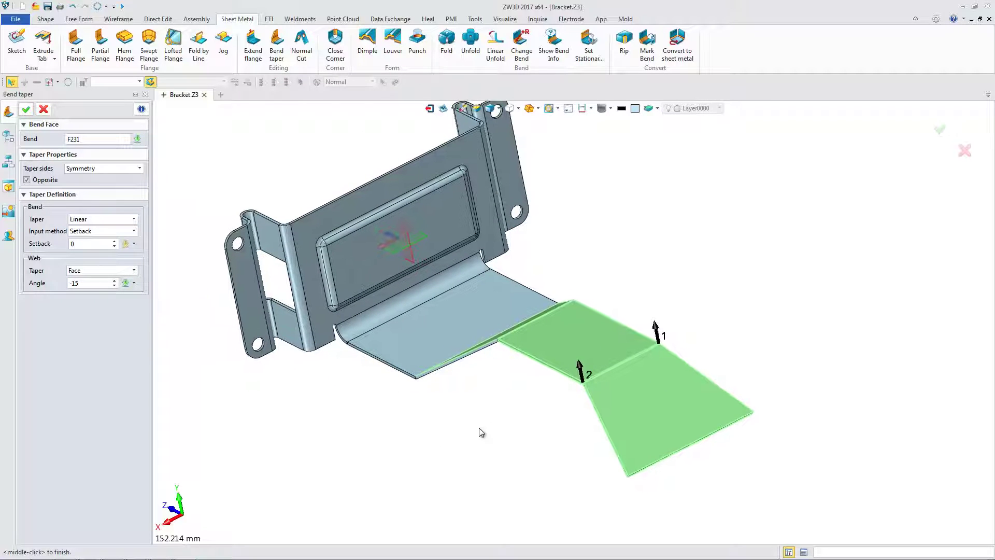
pyautogui.click(940, 129)
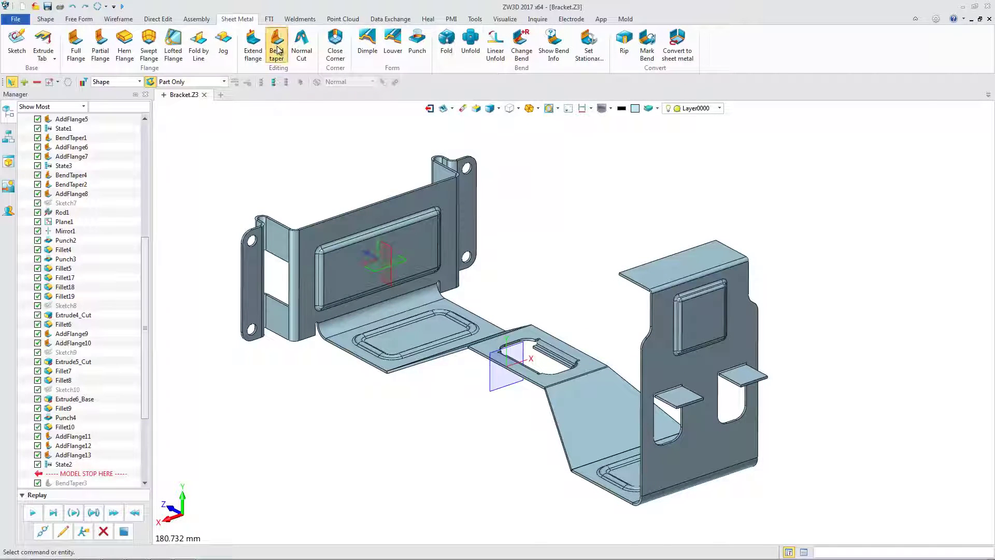
# - Pick the right flange bend for a bend taper and try a Linear type with a new setback
pyautogui.click(277, 46)
pyautogui.click(632, 281)
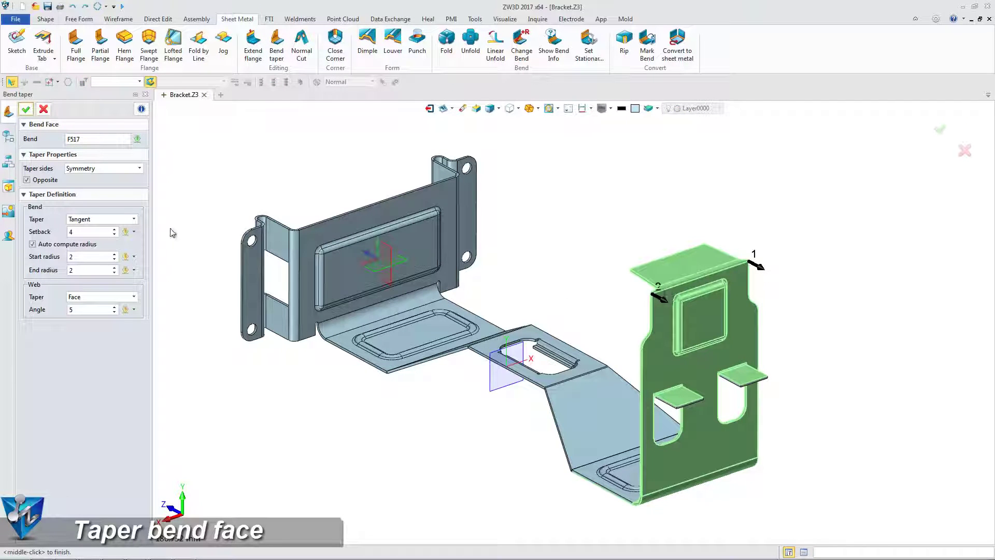
pyautogui.click(135, 220)
pyautogui.click(129, 232)
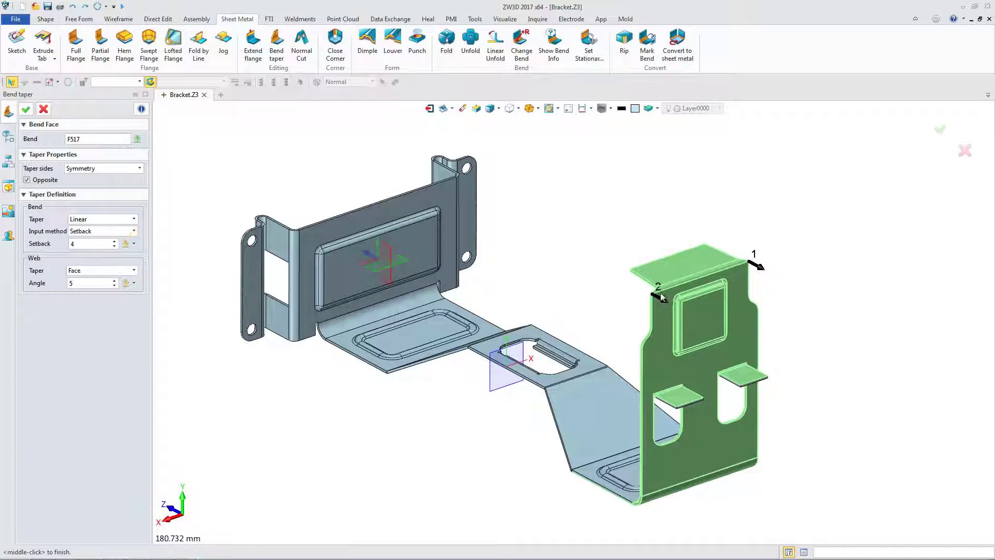
pyautogui.scroll(2, 661, 296)
pyautogui.scroll(3, 654, 292)
pyautogui.scroll(-3, 653, 289)
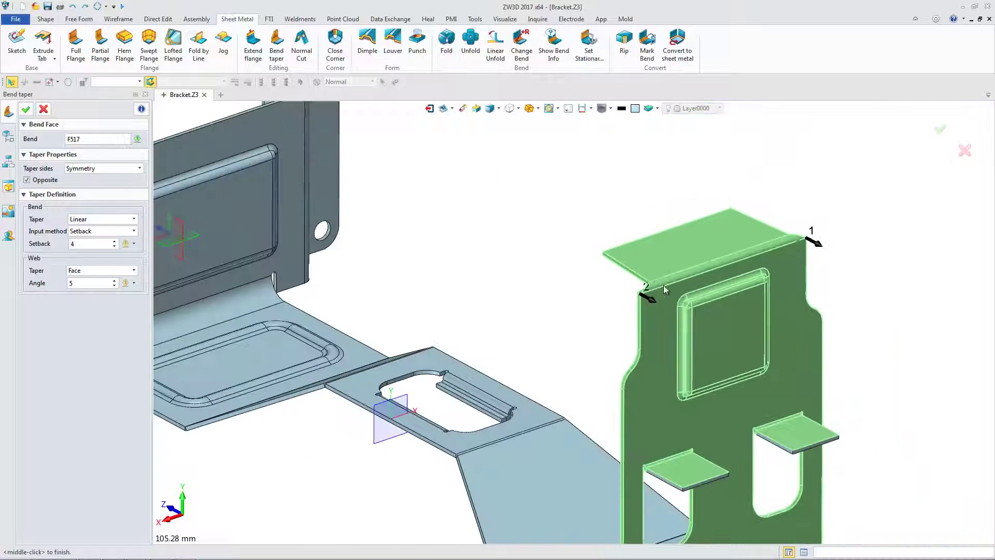
pyautogui.moveTo(665, 289); pyautogui.dragTo(600, 302, button='middle')
pyautogui.click(69, 243)
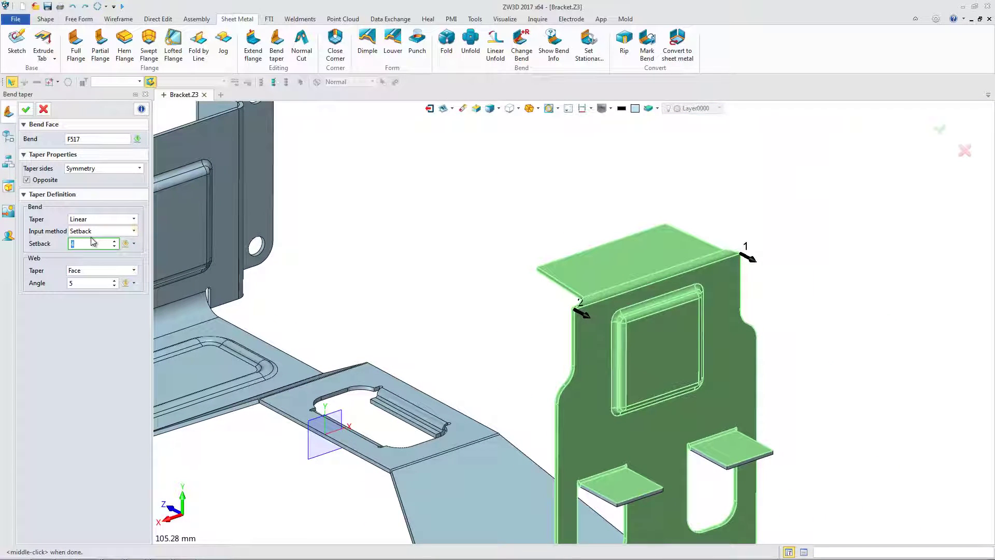
pyautogui.write('2')
pyautogui.press('Return')
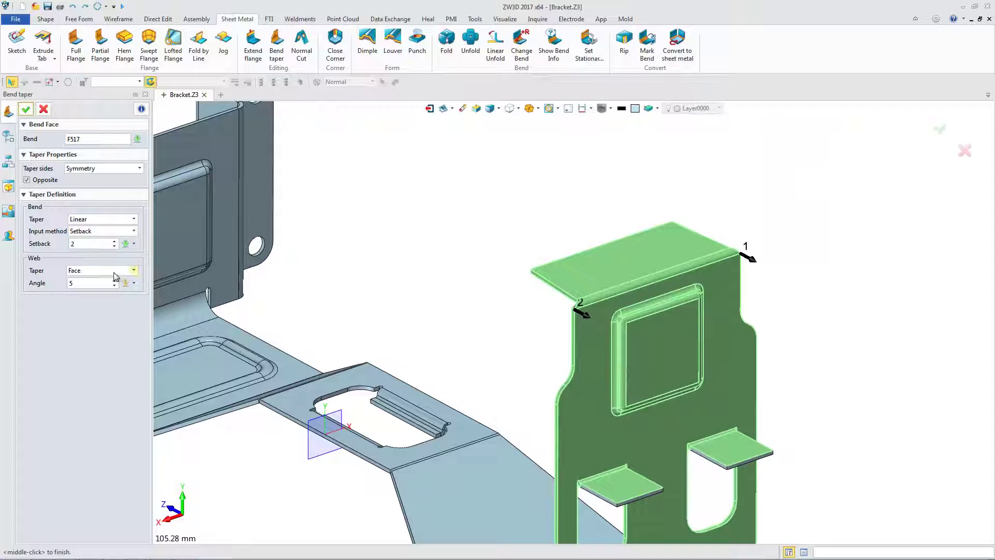
# - Set web taper to None, switch to Tangent with setback 3, and apply BendTaper5
pyautogui.click(104, 274)
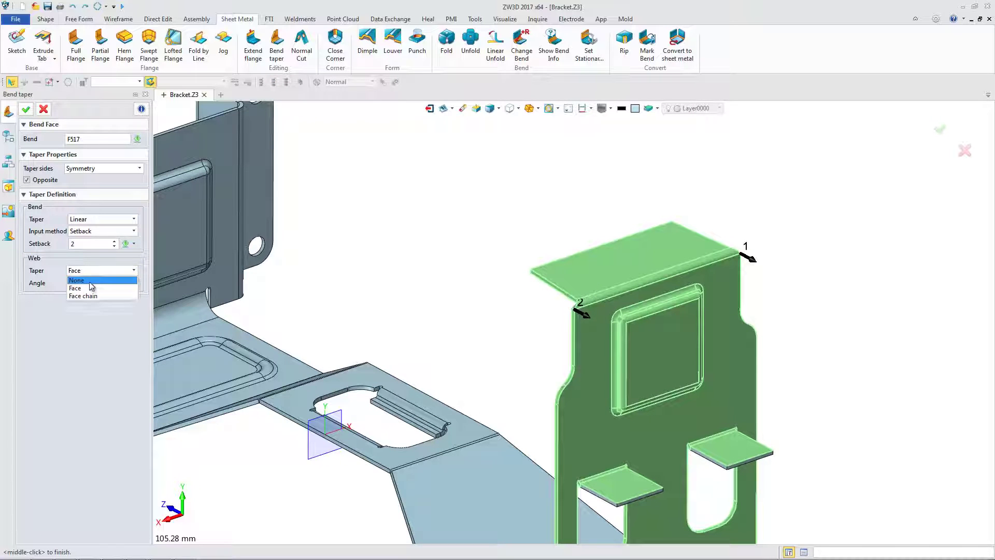
pyautogui.click(90, 281)
pyautogui.scroll(2, 569, 292)
pyautogui.scroll(2, 570, 300)
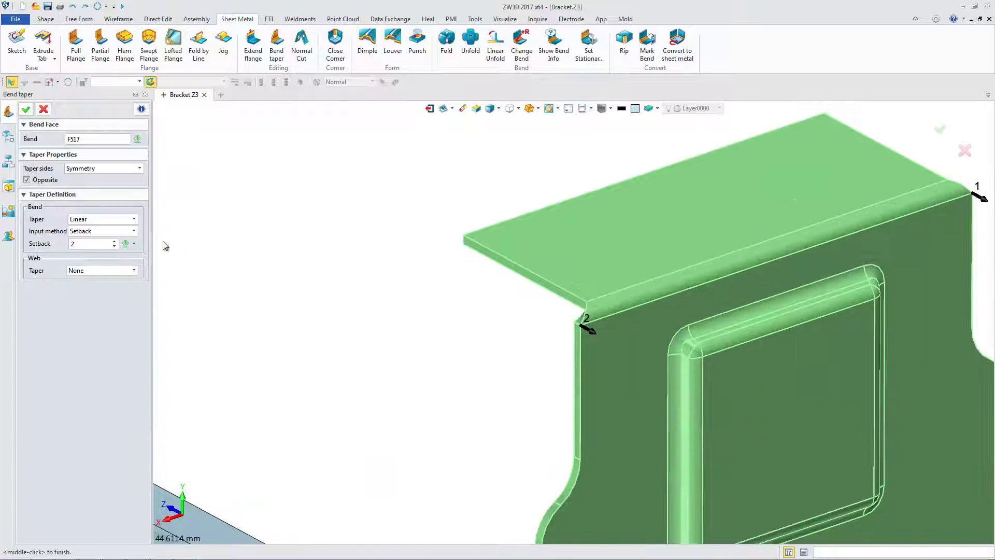
pyautogui.click(133, 222)
pyautogui.click(109, 242)
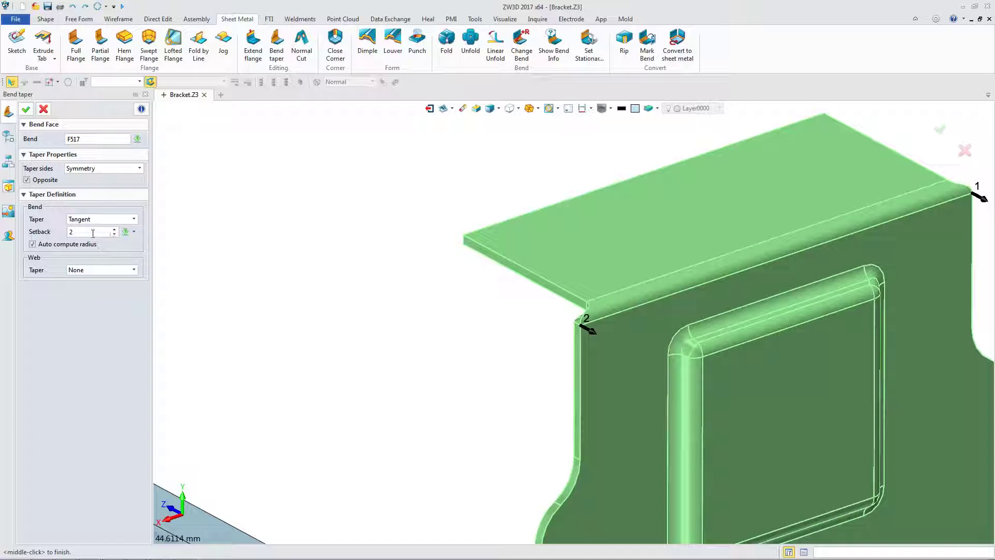
pyautogui.click(93, 232)
pyautogui.write('3')
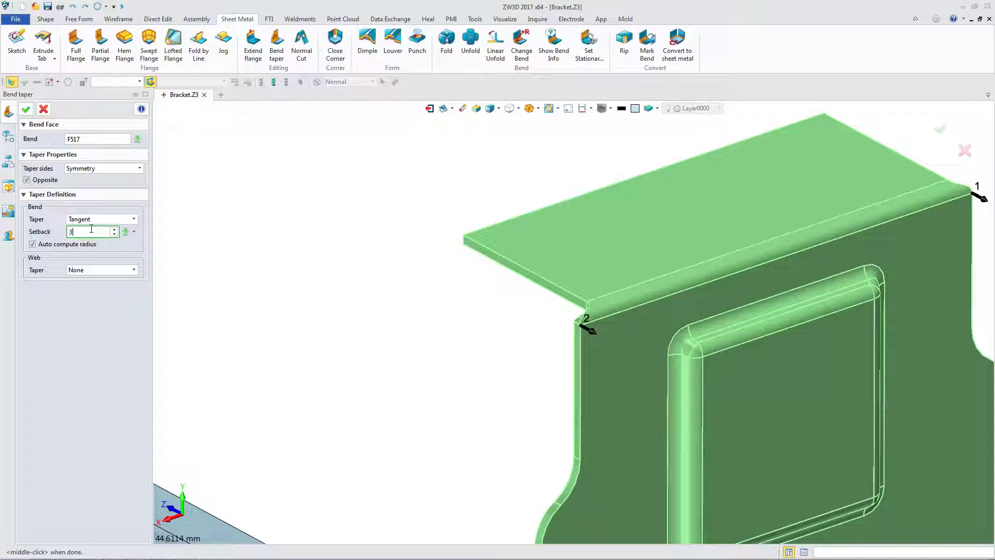
pyautogui.scroll(-3, 444, 340)
pyautogui.moveTo(444, 340)
pyautogui.mouseDown(button='middle')
pyautogui.moveTo(511, 446)
pyautogui.moveTo(547, 473)
pyautogui.mouseUp(button='middle')
pyautogui.scroll(2, 580, 346)
pyautogui.scroll(3, 600, 335)
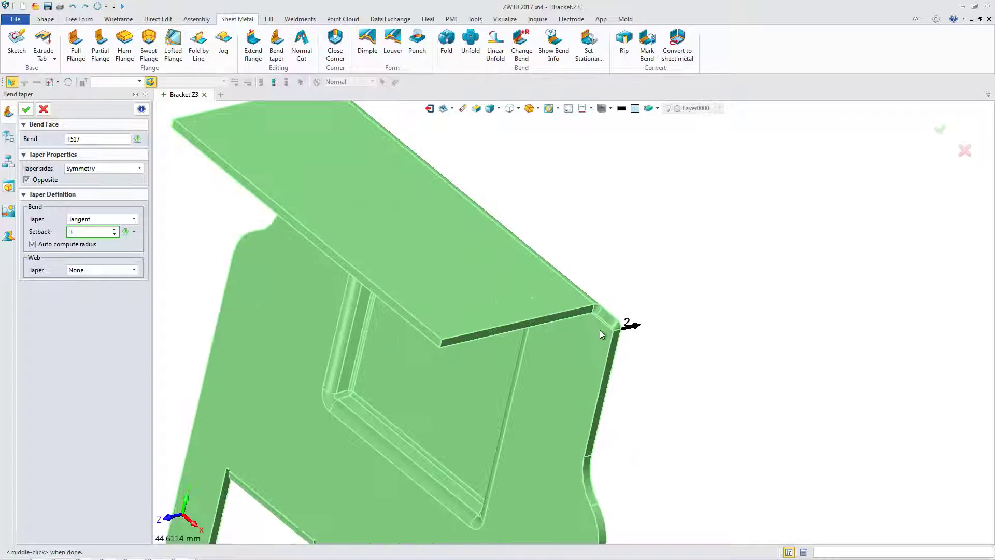
pyautogui.scroll(-2, 600, 335)
pyautogui.scroll(-2, 575, 327)
pyautogui.scroll(-2, 576, 327)
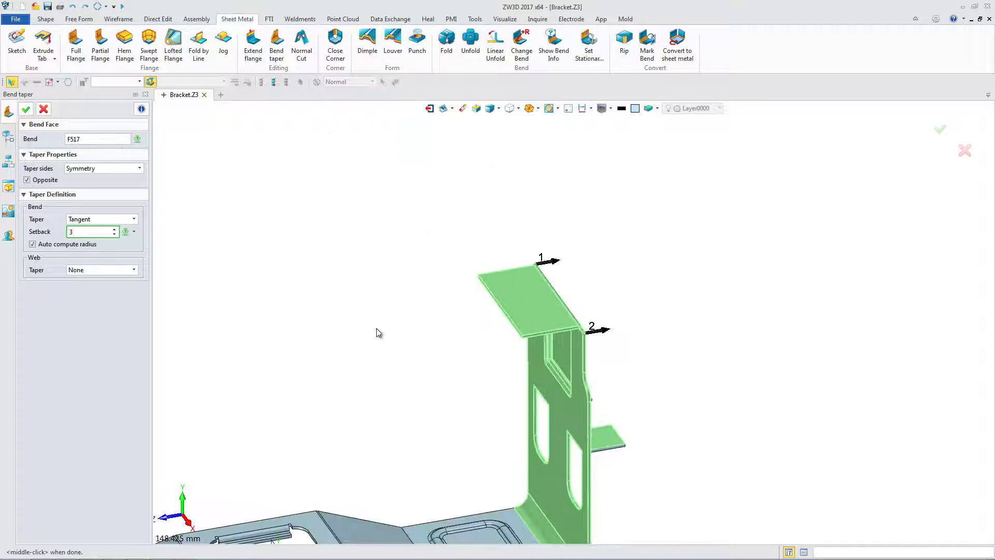
pyautogui.click(27, 109)
pyautogui.scroll(-2, 413, 350)
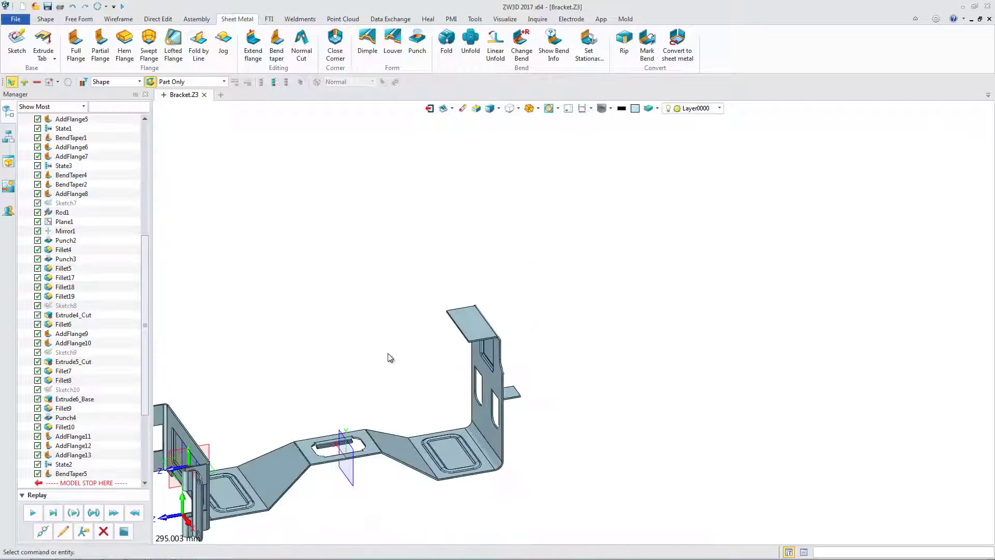
# - Blank the tube, then Unblank All to show it around the clip again
pyautogui.moveTo(382, 409); pyautogui.dragTo(374, 410, button='middle')
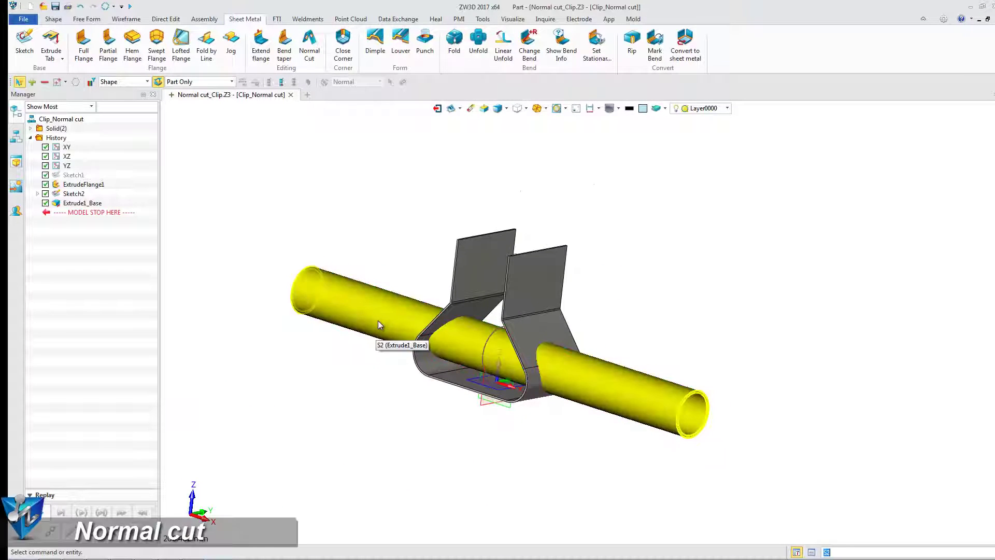
pyautogui.rightClick(583, 380)
pyautogui.click(606, 170)
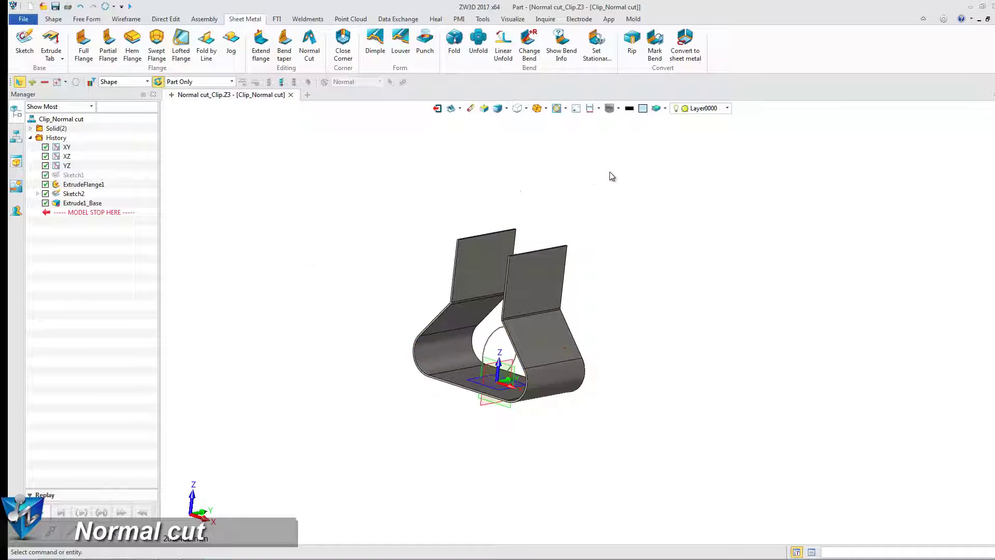
pyautogui.moveTo(654, 323); pyautogui.dragTo(650, 317, button='middle')
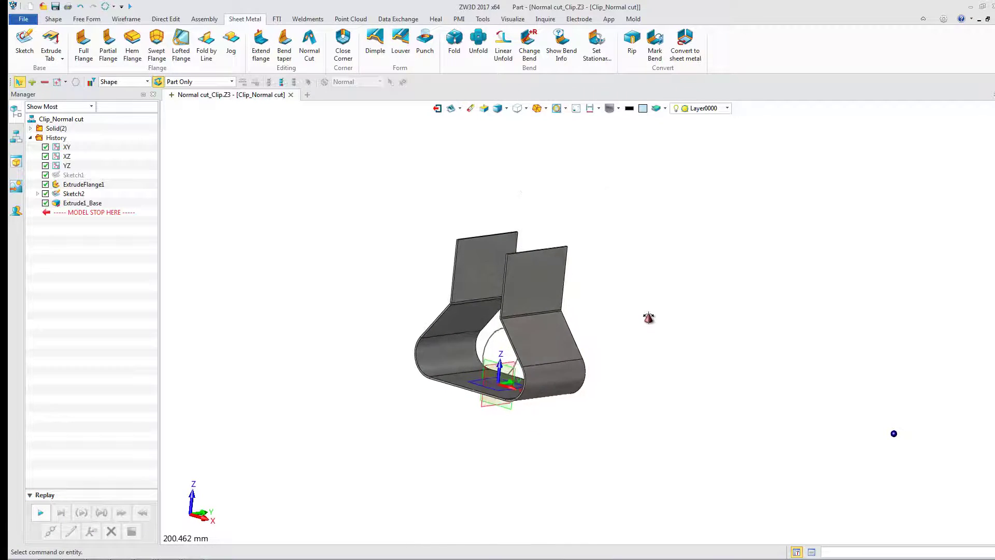
pyautogui.rightClick(305, 204)
pyautogui.moveTo(341, 241)
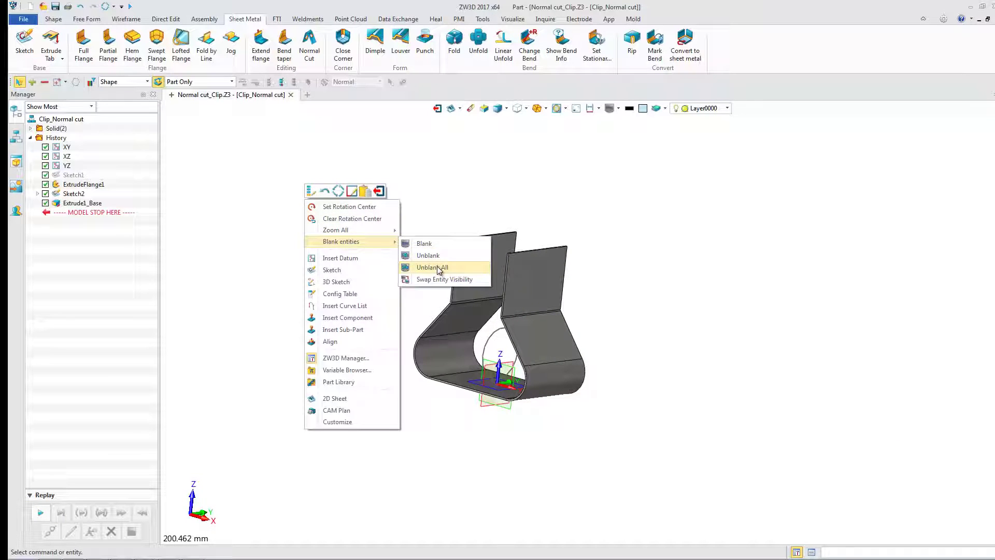
pyautogui.click(437, 266)
pyautogui.moveTo(402, 269); pyautogui.dragTo(393, 264, button='middle')
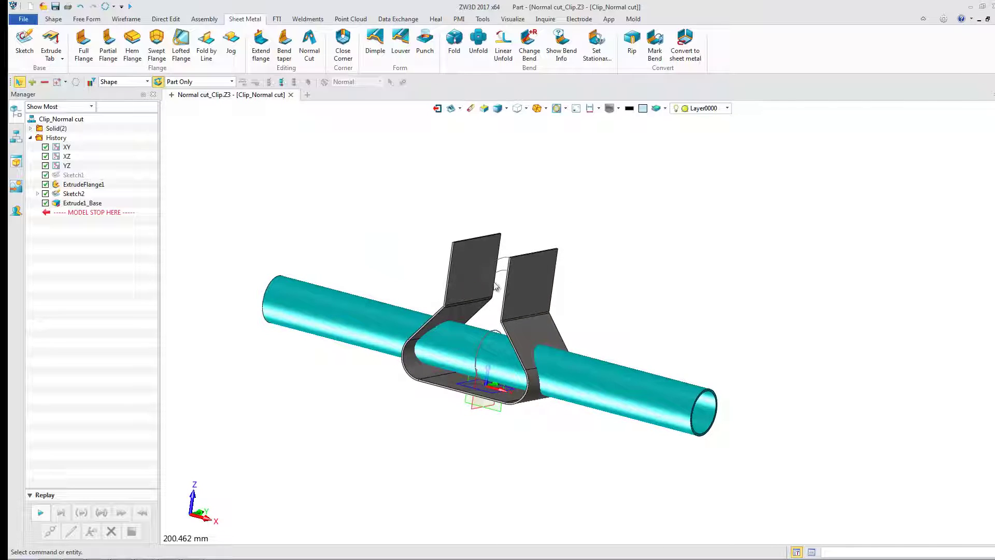
# - Cut Sketch2 through all of the clip symmetrically as NormalCut2
pyautogui.click(315, 49)
pyautogui.click(496, 274)
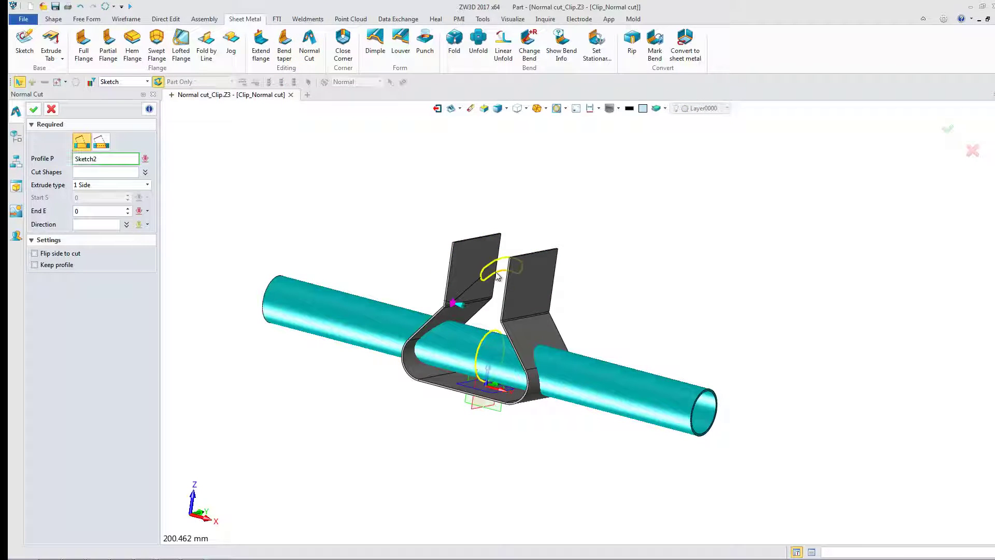
pyautogui.middleClick(499, 277)
pyautogui.click(517, 287)
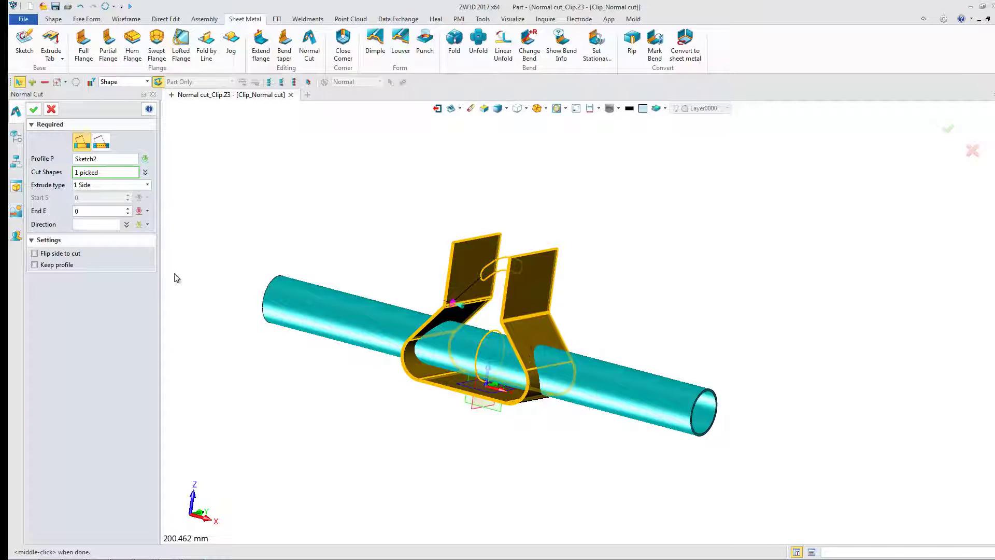
pyautogui.click(147, 211)
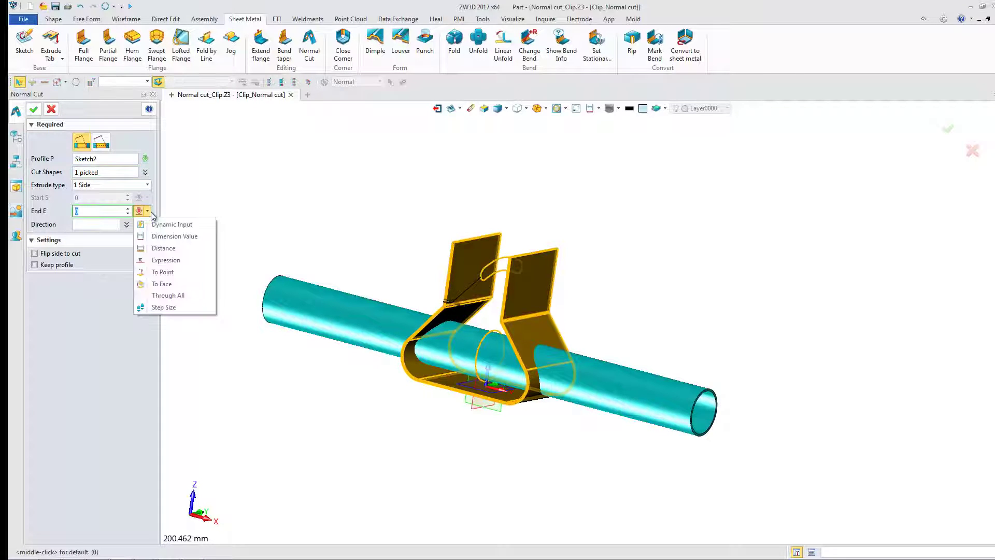
pyautogui.click(178, 299)
pyautogui.click(147, 184)
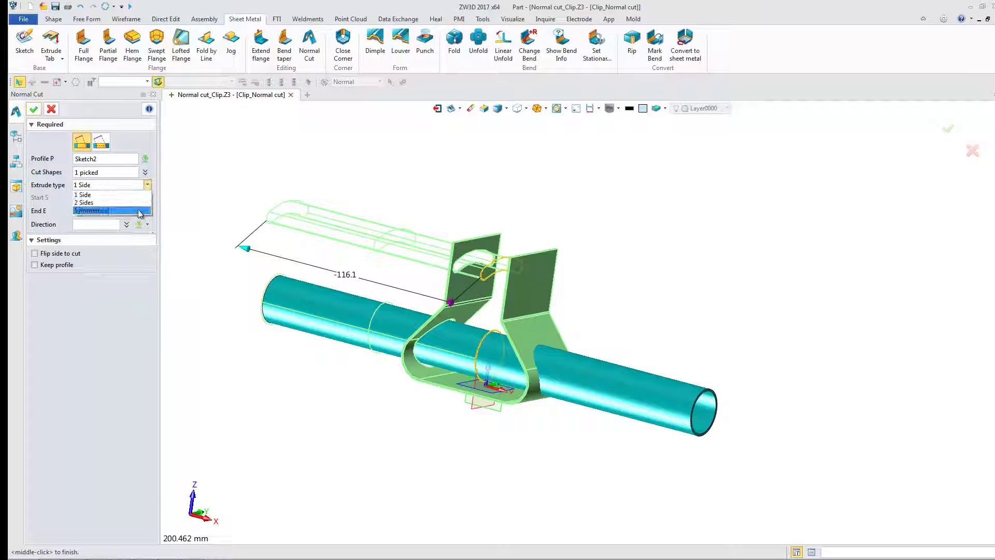
pyautogui.click(140, 210)
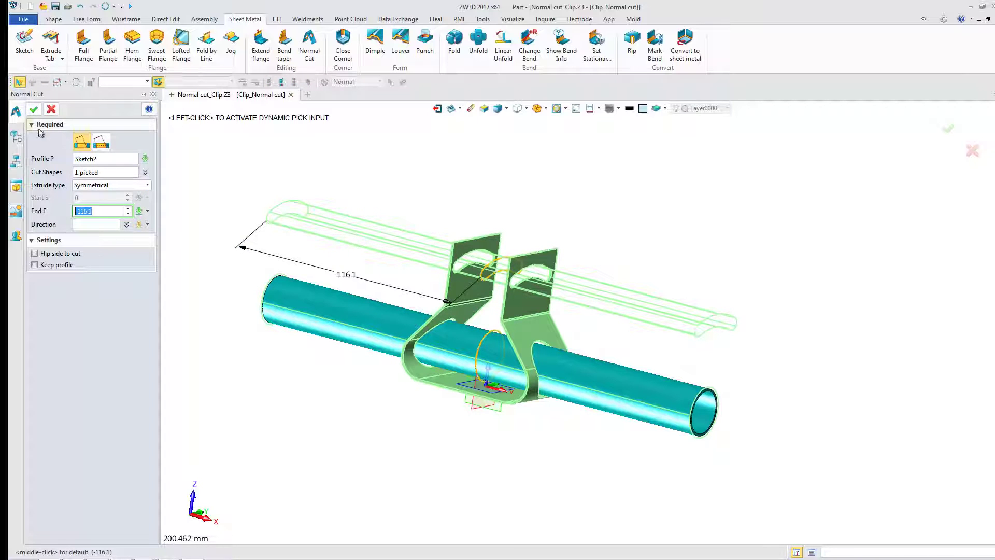
pyautogui.click(34, 110)
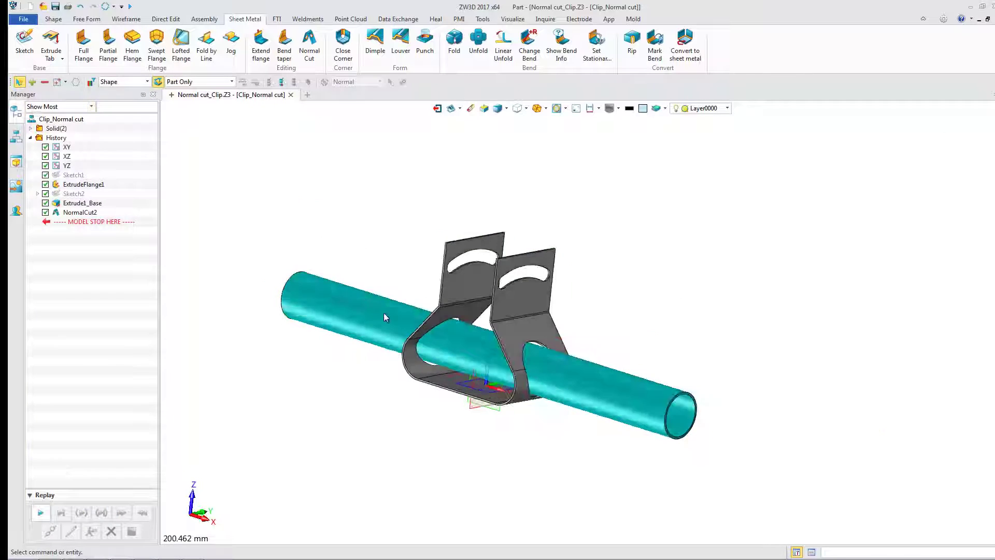
# - Blank the tube and reposition the clip in the view
pyautogui.rightClick(423, 304)
pyautogui.click(428, 316)
pyautogui.moveTo(428, 316); pyautogui.dragTo(353, 298, button='middle')
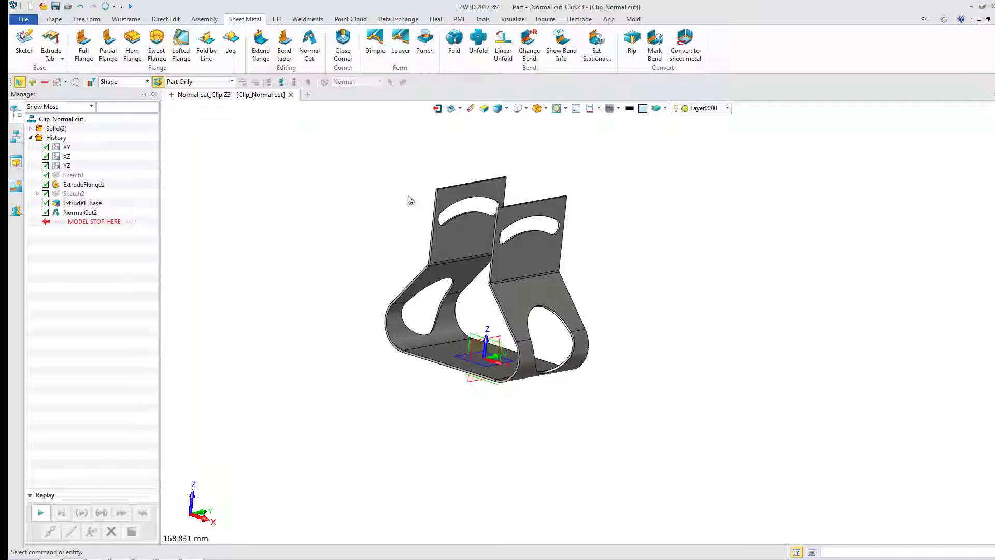
# - Unfold the clip, using shape S1 with bottom face F16 held stationary
pyautogui.click(479, 43)
pyautogui.click(443, 352)
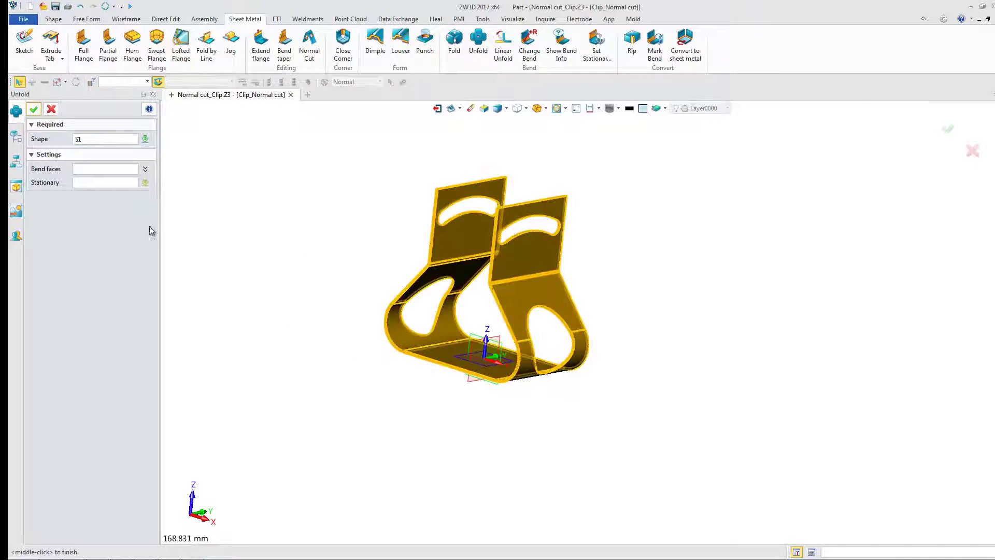
pyautogui.click(441, 351)
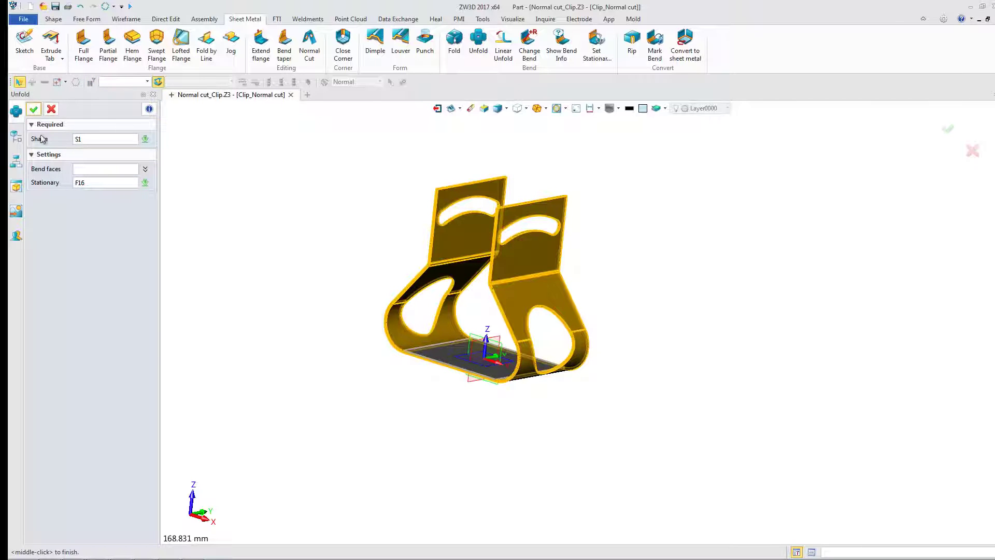